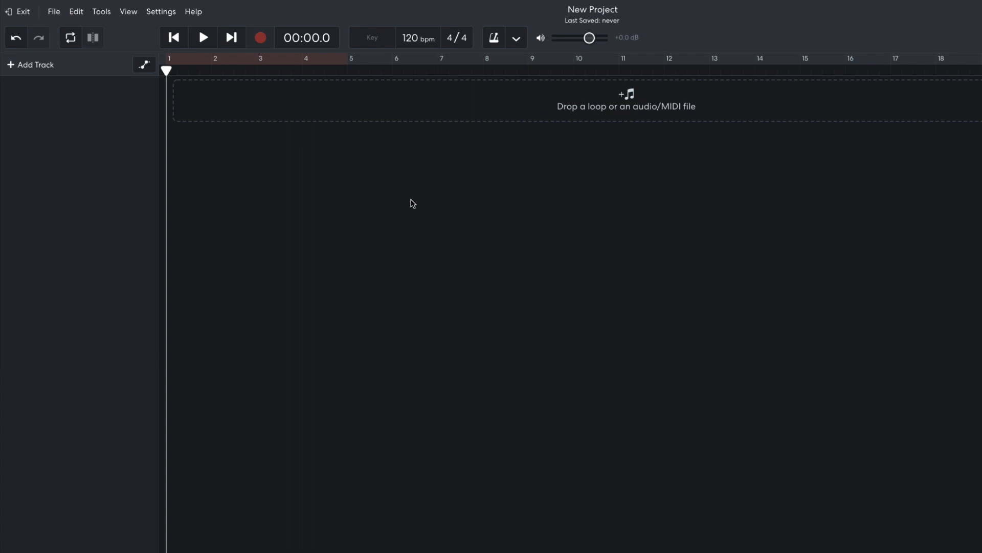
Set the project tempo to 160 bpm
{"action": "double_click", "coordinate": [410, 38]}
{"action": "type", "text": "160"}
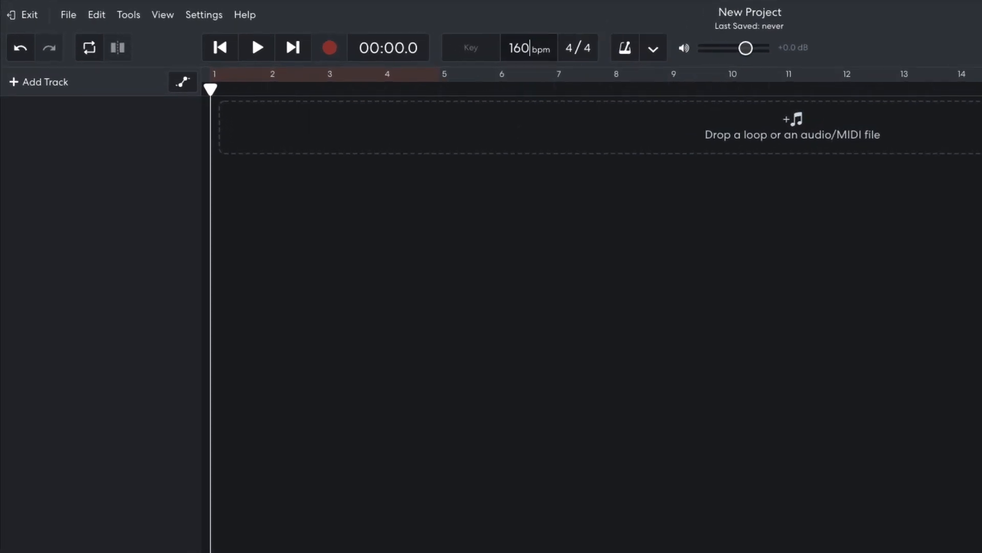
{"action": "key", "text": "Return"}
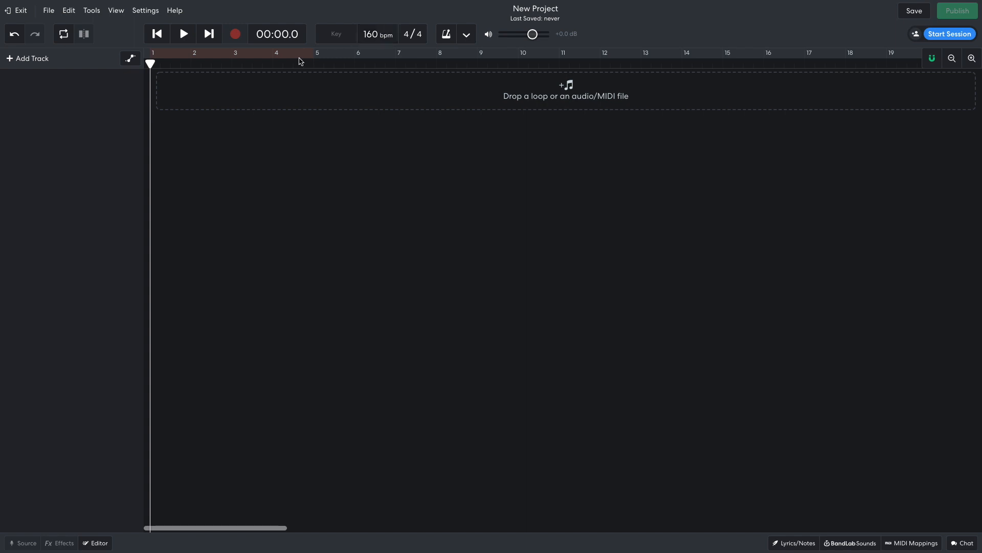
Add an instrument track and assign it the 8 Bit Chiptune Kit from the drum pads
{"action": "left_click", "coordinate": [31, 60]}
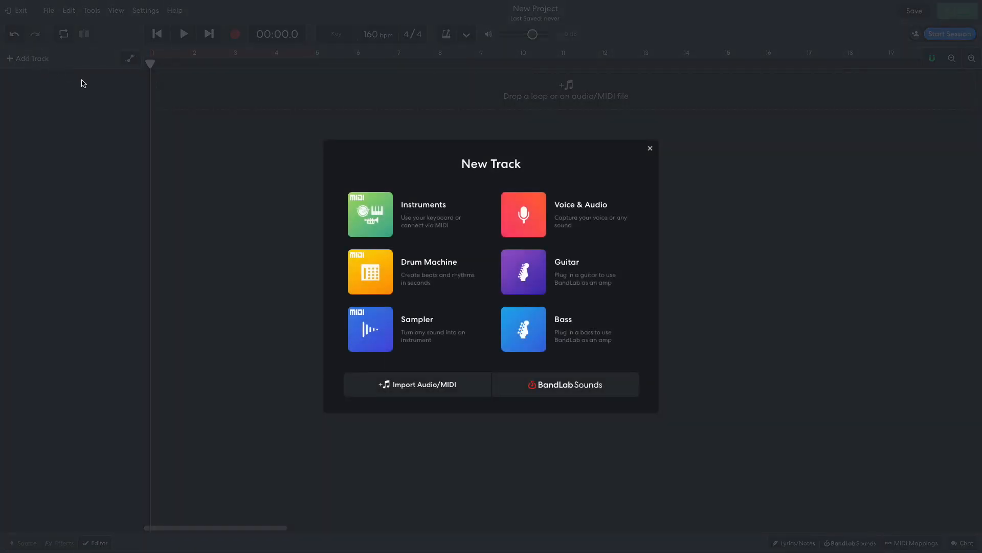
{"action": "left_click", "coordinate": [359, 212]}
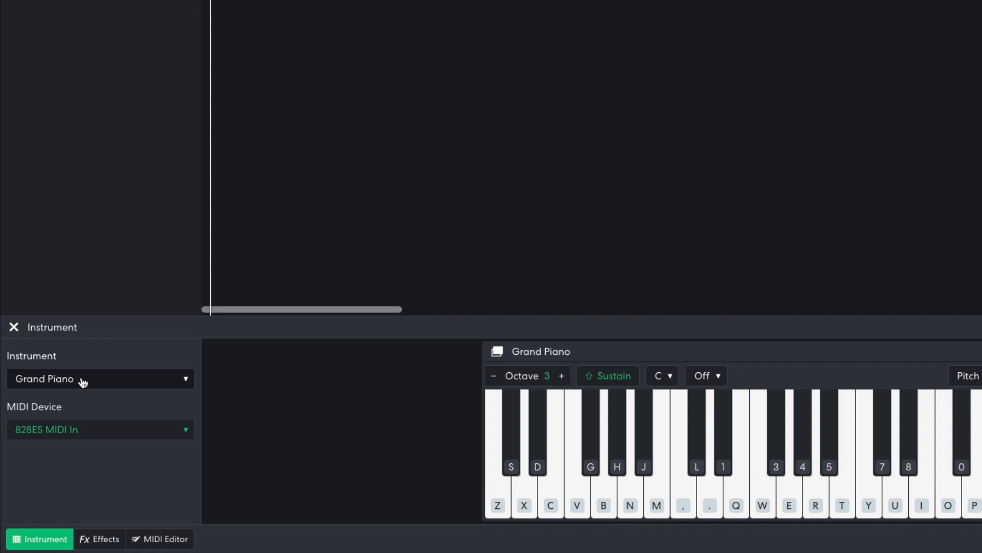
{"action": "left_click", "coordinate": [59, 429]}
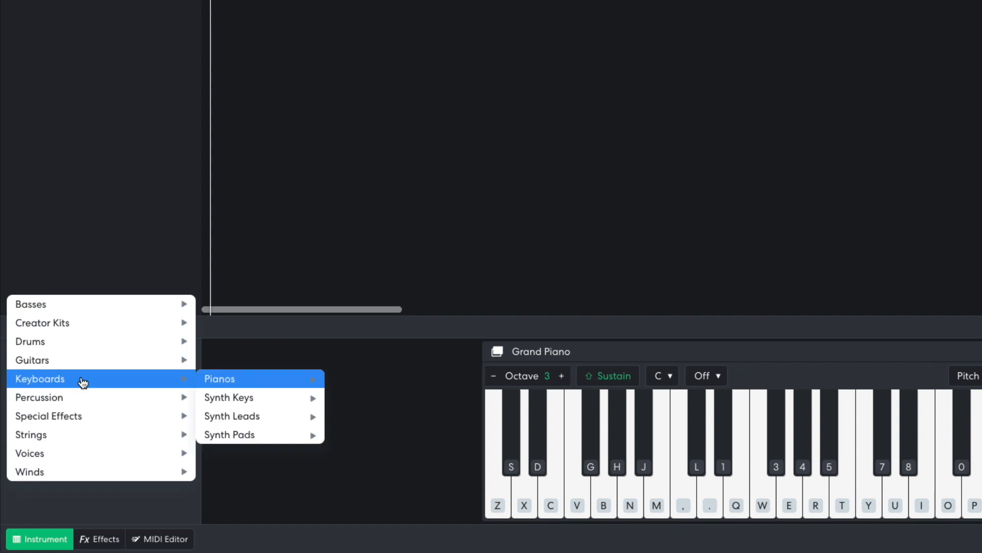
{"action": "mouse_move", "coordinate": [101, 345]}
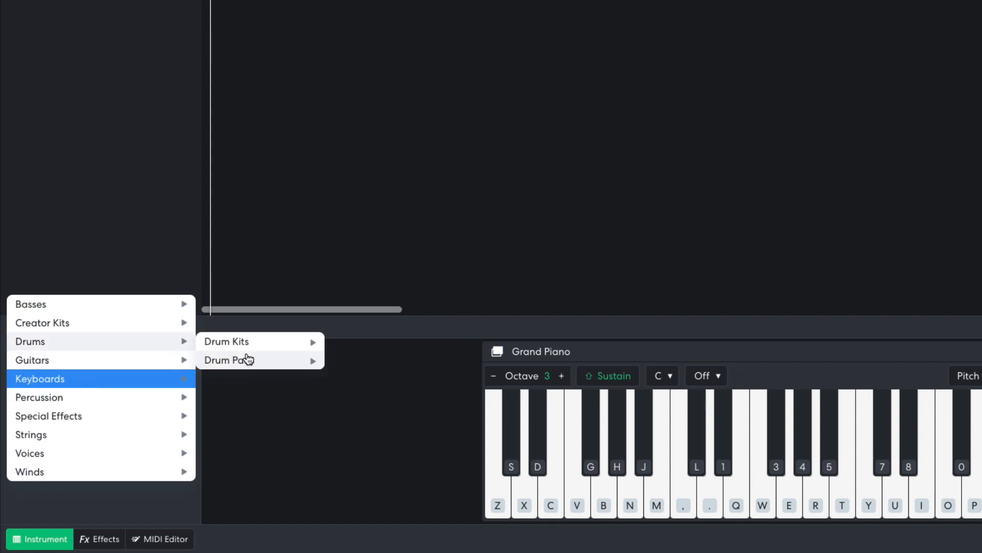
{"action": "mouse_move", "coordinate": [250, 362]}
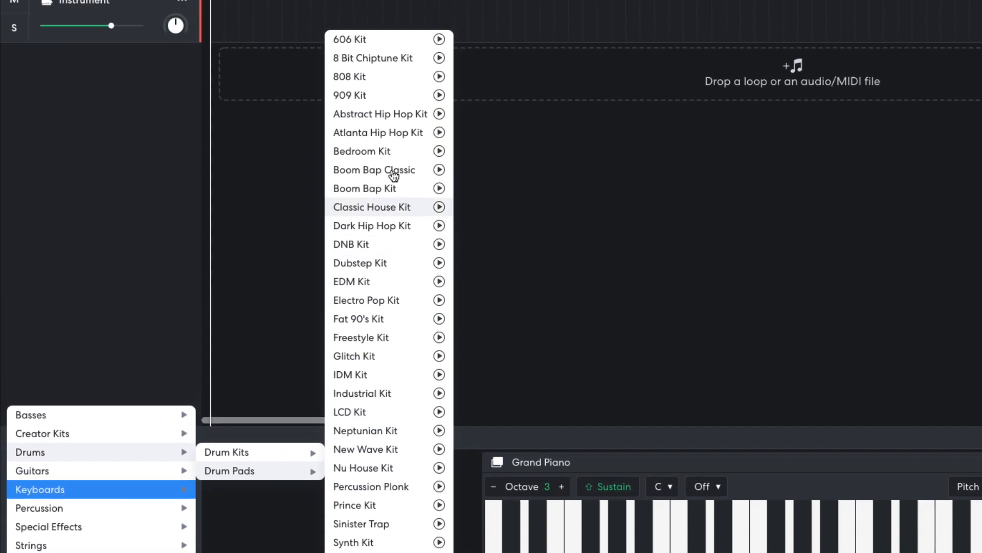
{"action": "left_click", "coordinate": [394, 59]}
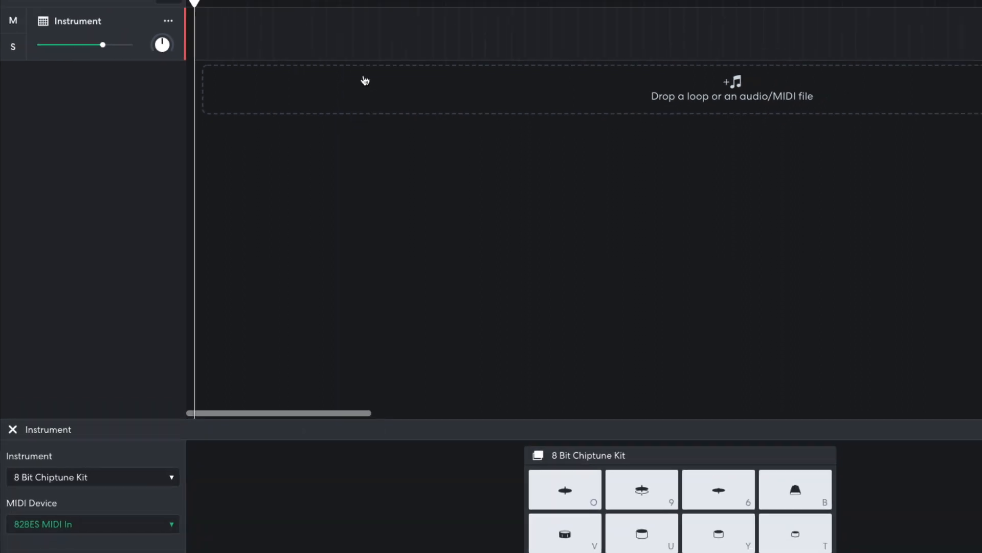
Create an empty region at bar 1 of the drum track and open it for note editing at the lowest drum rows
{"action": "right_click", "coordinate": [187, 88]}
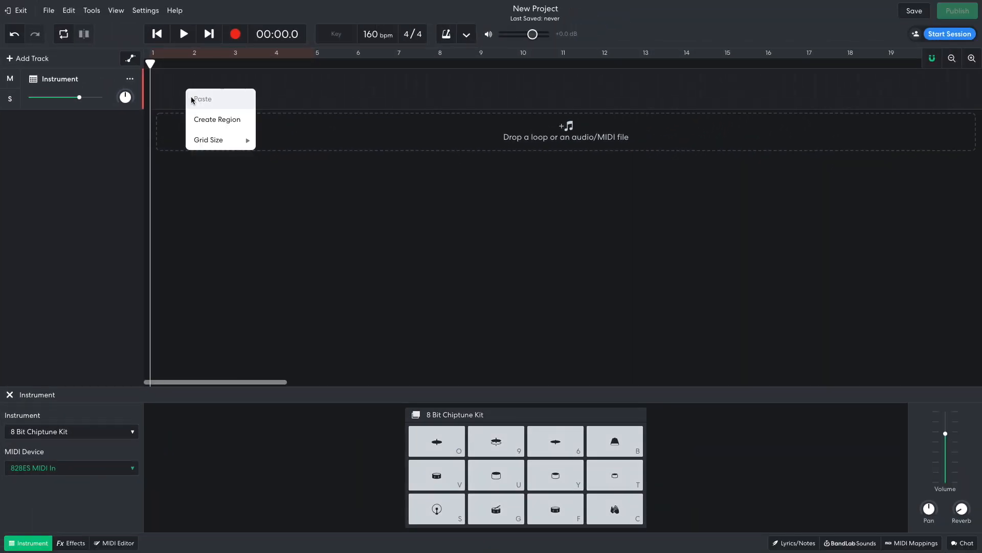
{"action": "left_click", "coordinate": [202, 124]}
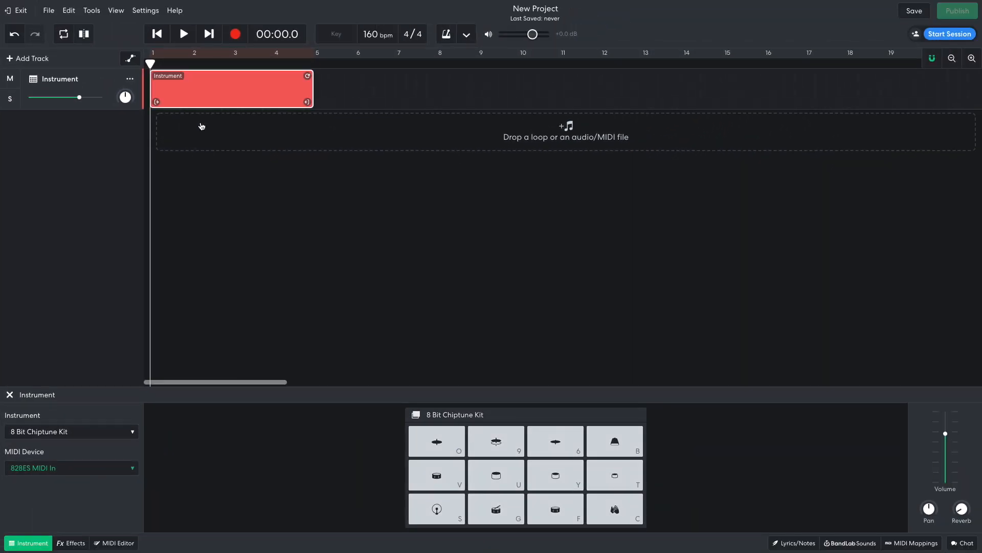
{"action": "double_click", "coordinate": [204, 91]}
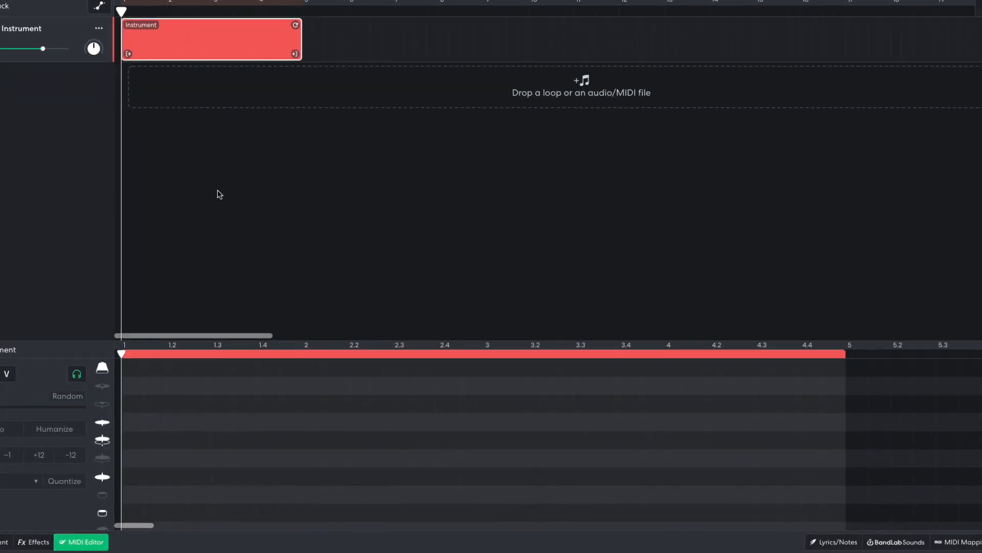
{"action": "scroll", "coordinate": [254, 431], "scroll_direction": "down", "scroll_amount": 1}
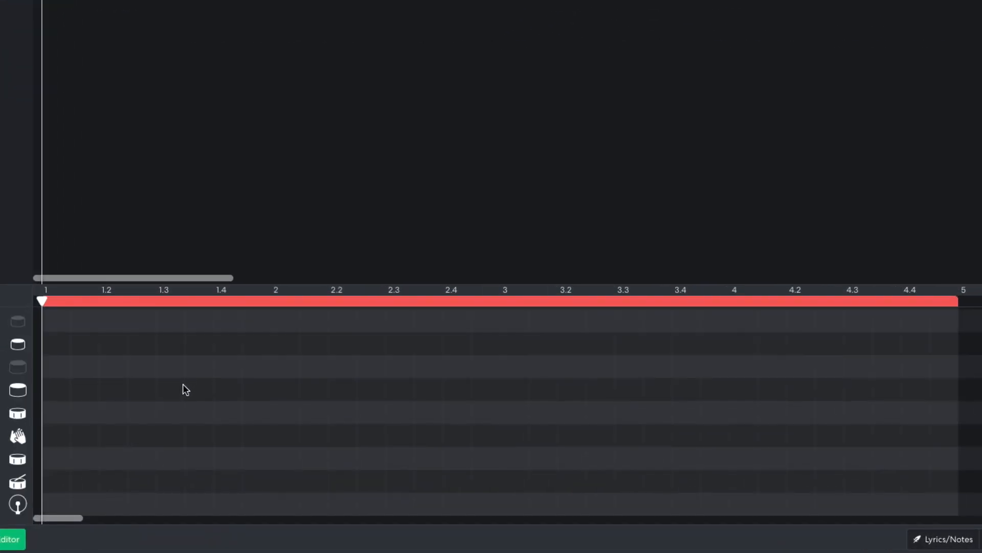
In bar 1, place claps on beats 2 and 4 and kicks on beat 1 and halfway through beats 2 and 3, then play it
{"action": "left_click", "coordinate": [113, 435]}
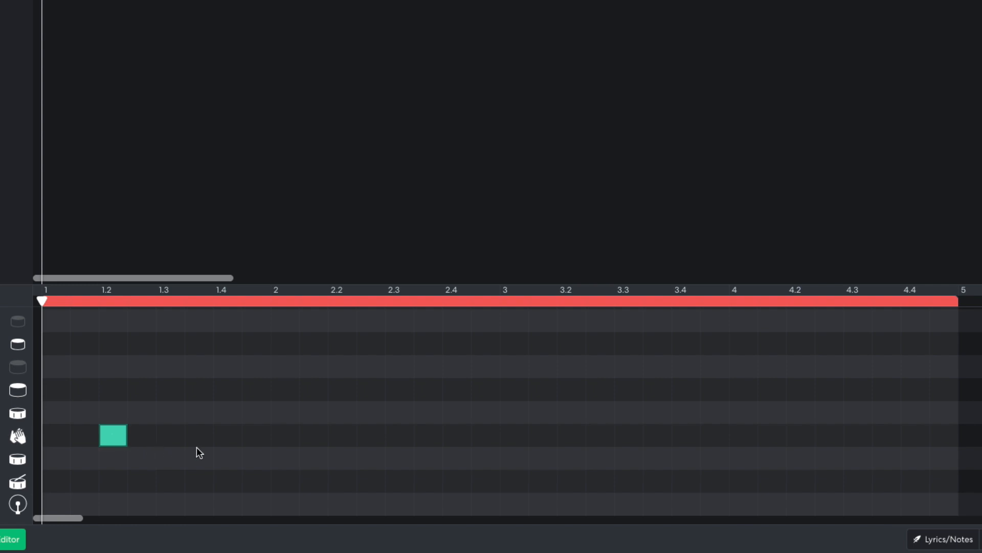
{"action": "left_click", "coordinate": [228, 436]}
{"action": "left_click", "coordinate": [52, 505]}
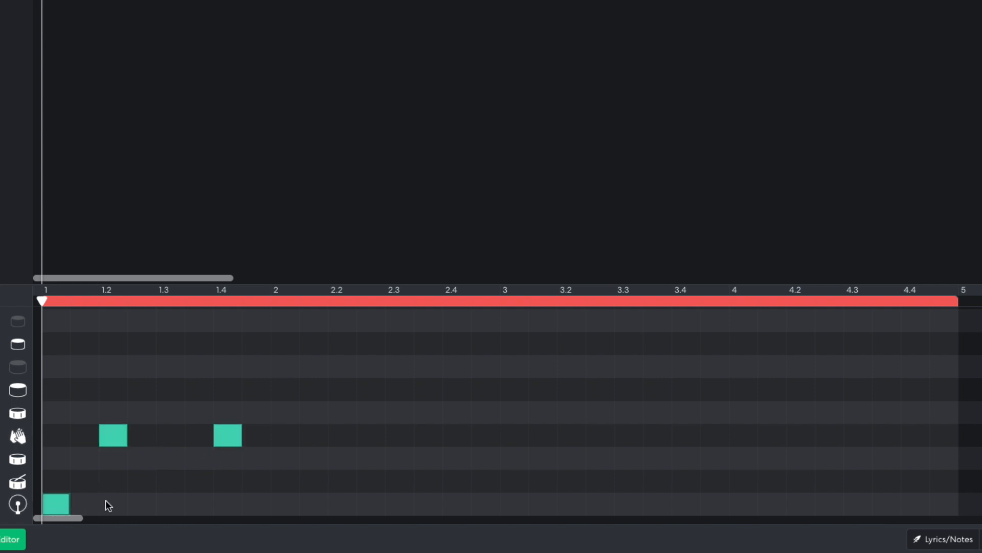
{"action": "left_click", "coordinate": [138, 504]}
{"action": "left_click", "coordinate": [195, 503]}
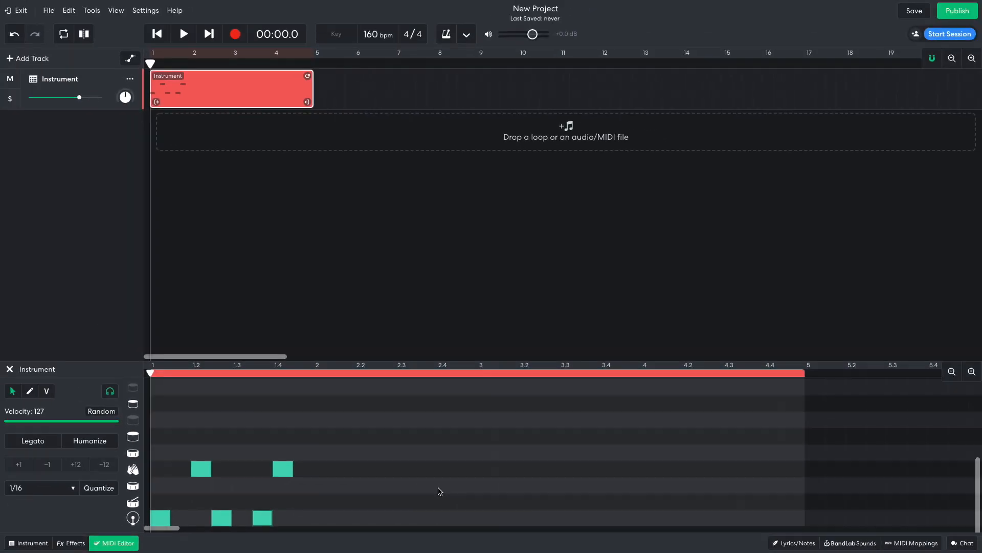
{"action": "key", "text": "space"}
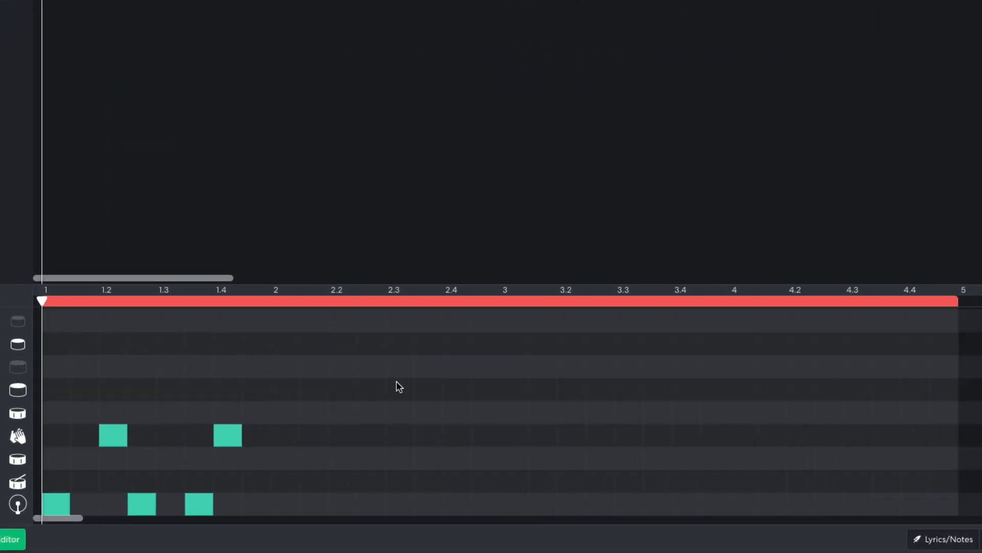
Duplicate the bar 1 drum pattern into bar 2, add kicks halfway through that bar's beats 1 and 4, and play it back
{"action": "left_click_drag", "start_coordinate": [404, 432], "coordinate": [157, 519]}
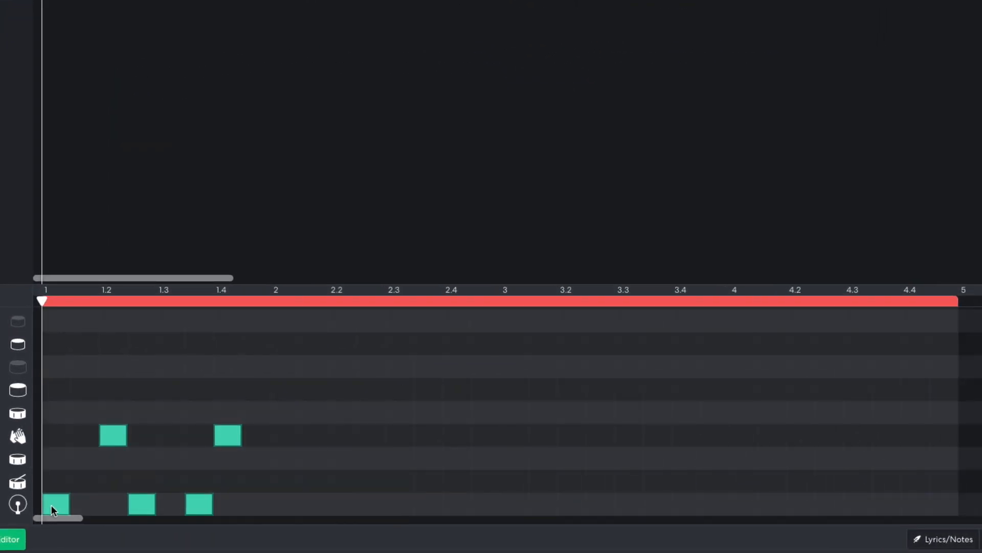
{"action": "left_click_drag", "start_coordinate": [51, 507], "coordinate": [283, 509]}
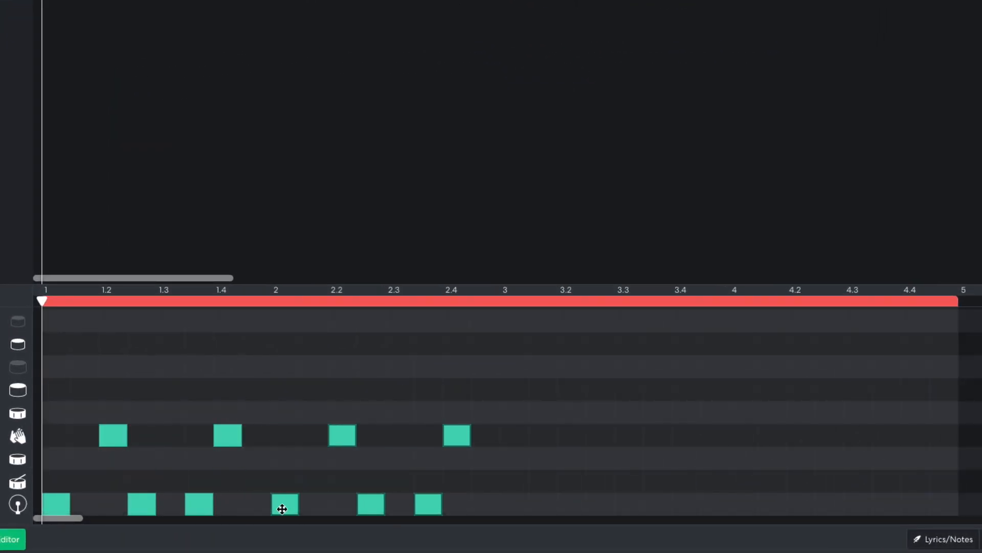
{"action": "left_click", "coordinate": [315, 505]}
{"action": "left_click", "coordinate": [484, 506]}
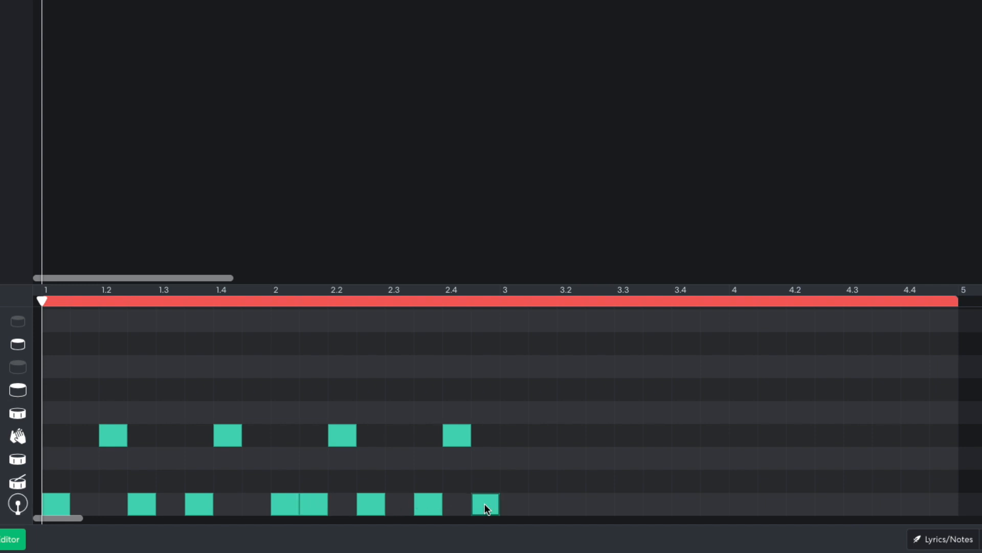
{"action": "key", "text": "space"}
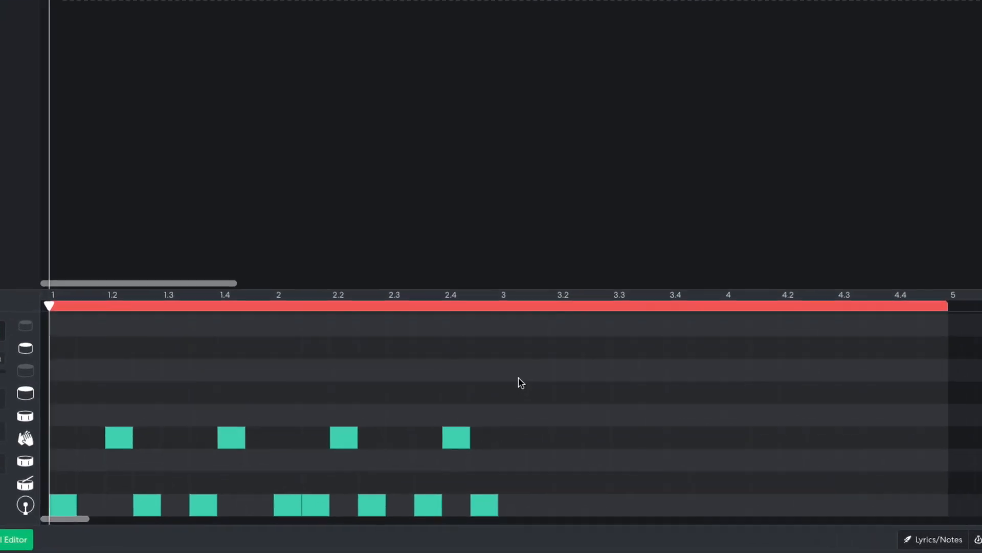
Duplicate the two-bar drum pattern into bars 3 and 4 and play back the full region
{"action": "left_click_drag", "start_coordinate": [489, 429], "coordinate": [149, 526]}
{"action": "left_click_drag", "start_coordinate": [60, 502], "coordinate": [517, 491]}
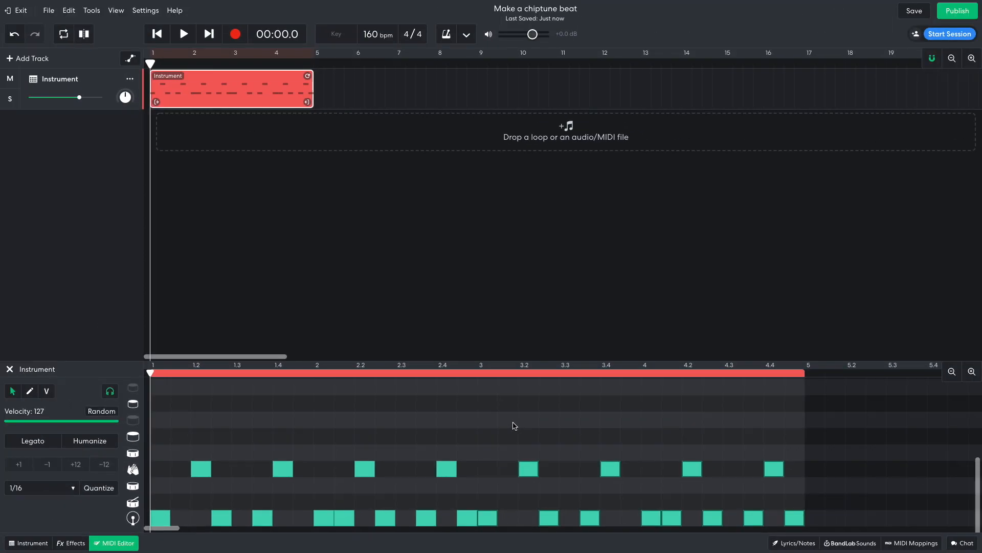
{"action": "key", "text": "space"}
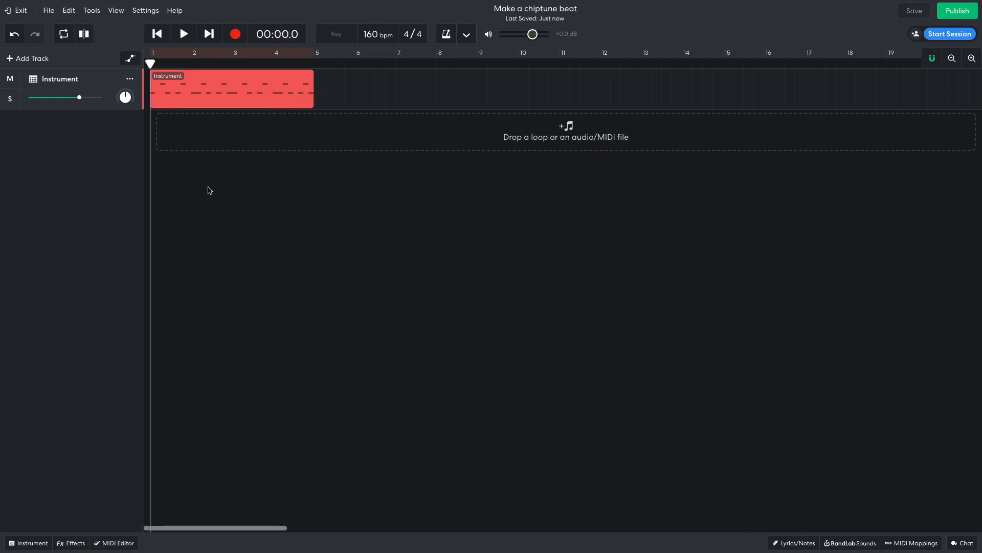
Lower the drum track's volume to about -5.9 dB
{"action": "left_click_drag", "start_coordinate": [79, 97], "coordinate": [65, 98]}
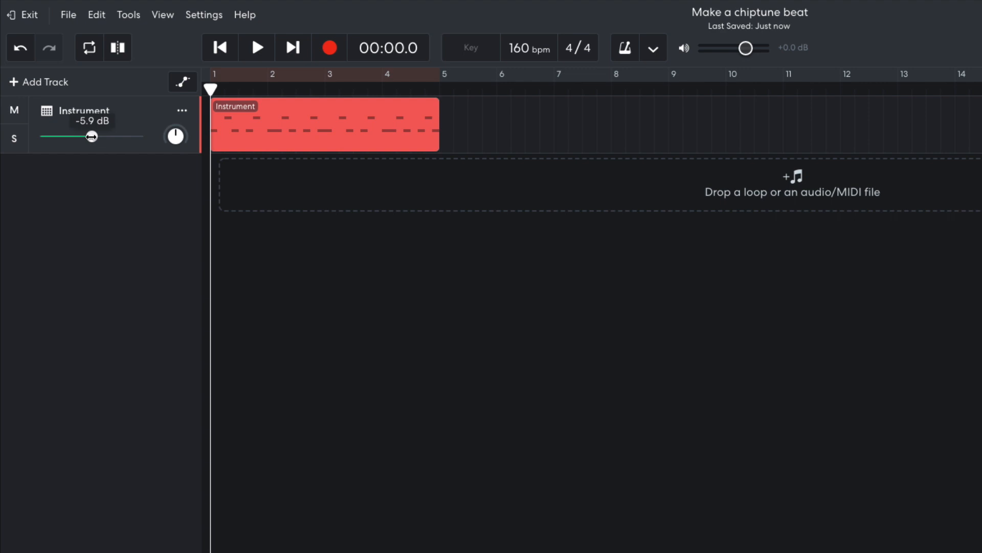
{"action": "left_click_drag", "start_coordinate": [92, 136], "coordinate": [92, 137]}
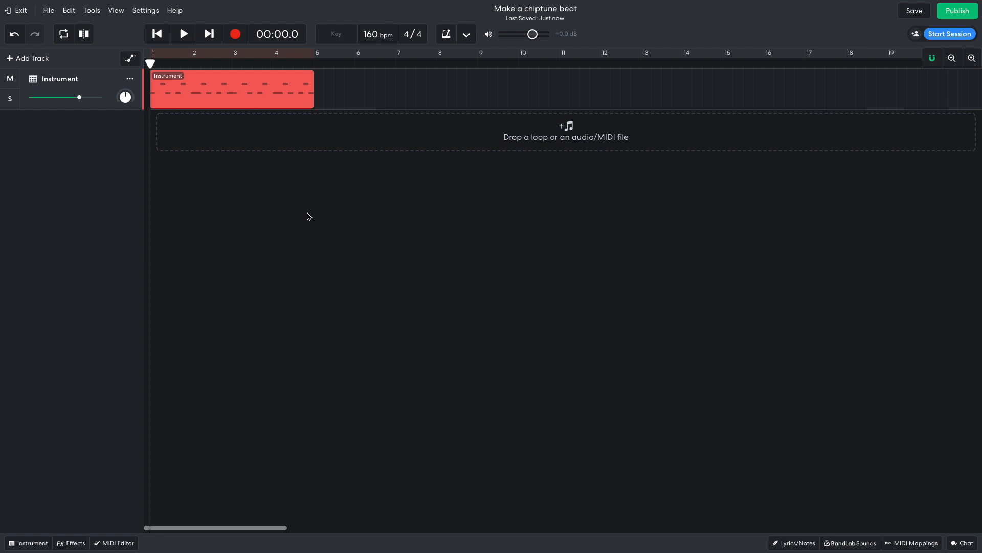
Add a second instrument track and open its instrument settings
{"action": "left_click", "coordinate": [44, 58]}
{"action": "left_click", "coordinate": [376, 219]}
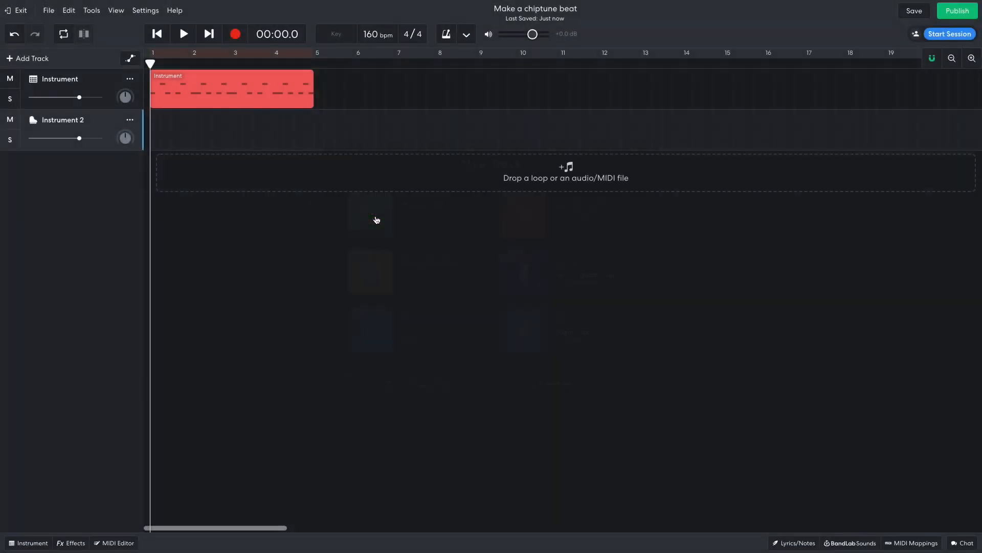
{"action": "left_click", "coordinate": [50, 542]}
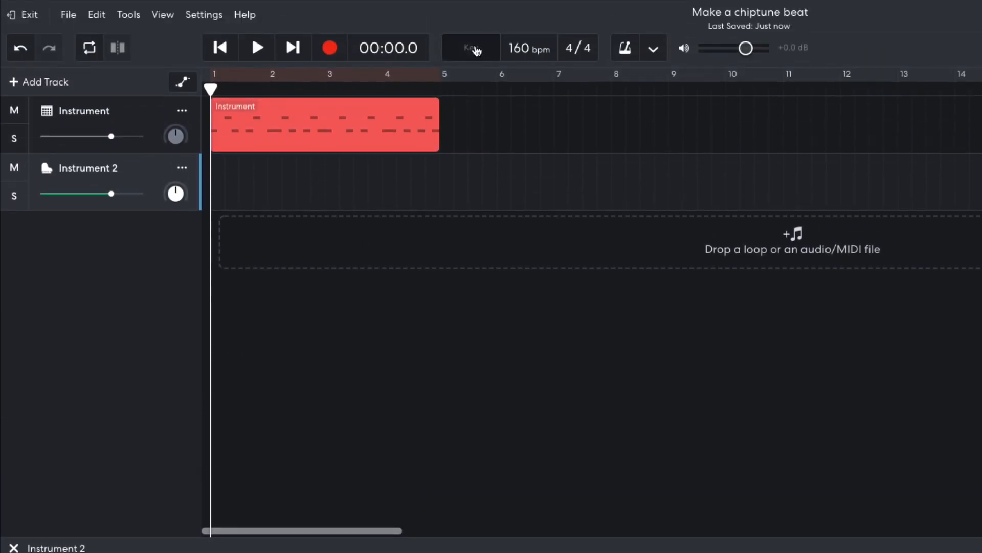
Set the project key to A♯ minor
{"action": "left_click", "coordinate": [476, 50]}
{"action": "left_click_drag", "start_coordinate": [503, 82], "coordinate": [496, 176]}
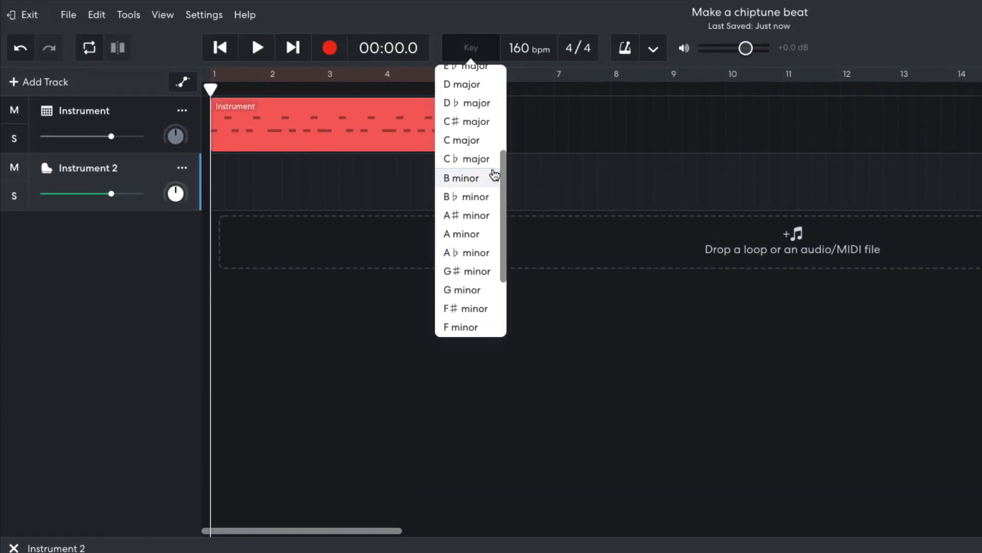
{"action": "left_click", "coordinate": [477, 215]}
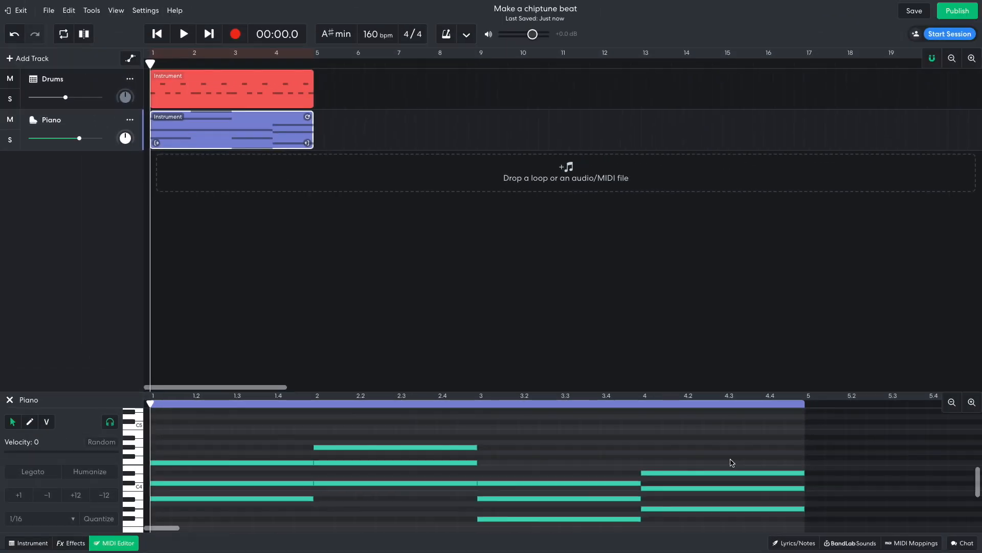
Play back the four-bar piano chord progression together with the drums
{"action": "key", "text": "space"}
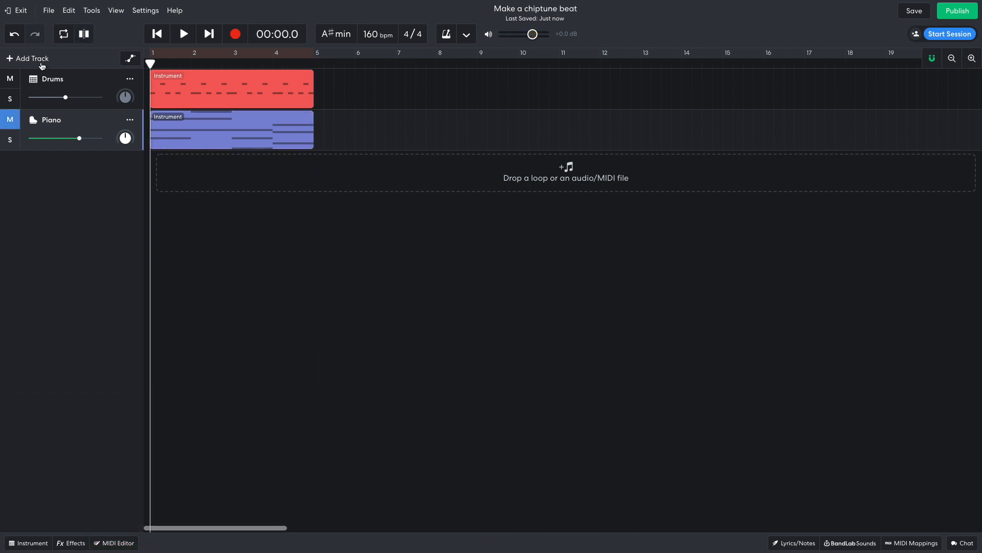
Add a third instrument track, assign it a Synth Leads sound, and lower its volume
{"action": "left_click", "coordinate": [43, 62]}
{"action": "left_click", "coordinate": [361, 218]}
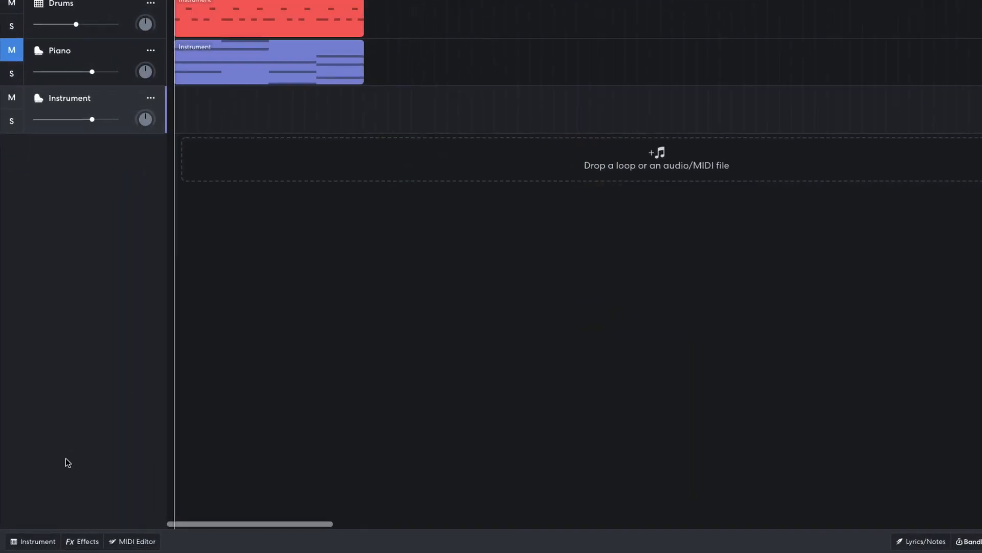
{"action": "left_click", "coordinate": [38, 541]}
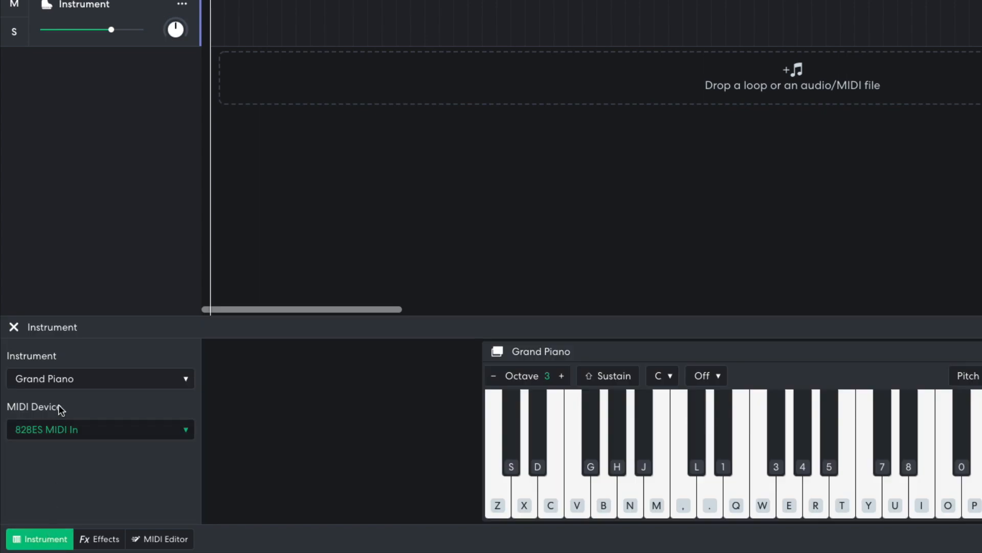
{"action": "left_click", "coordinate": [75, 379]}
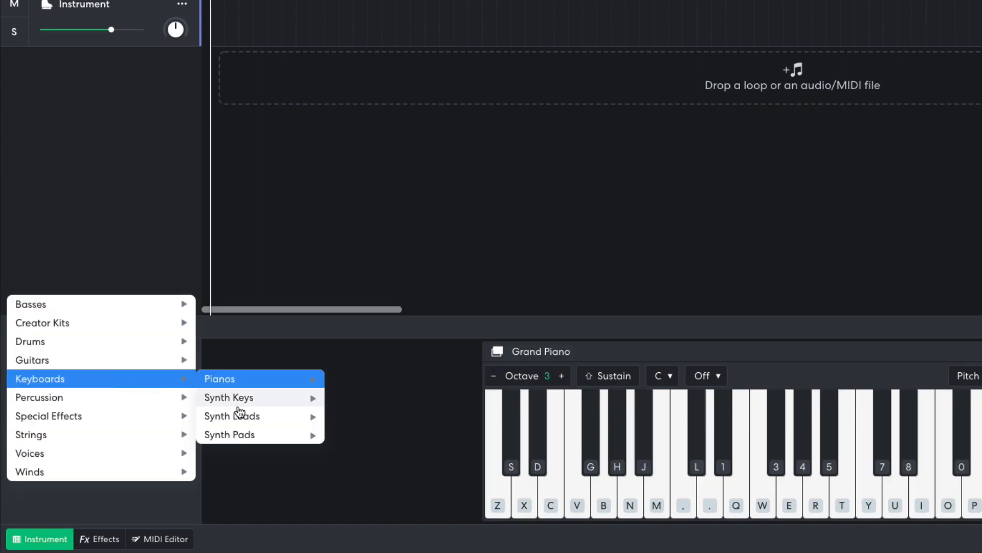
{"action": "mouse_move", "coordinate": [242, 418]}
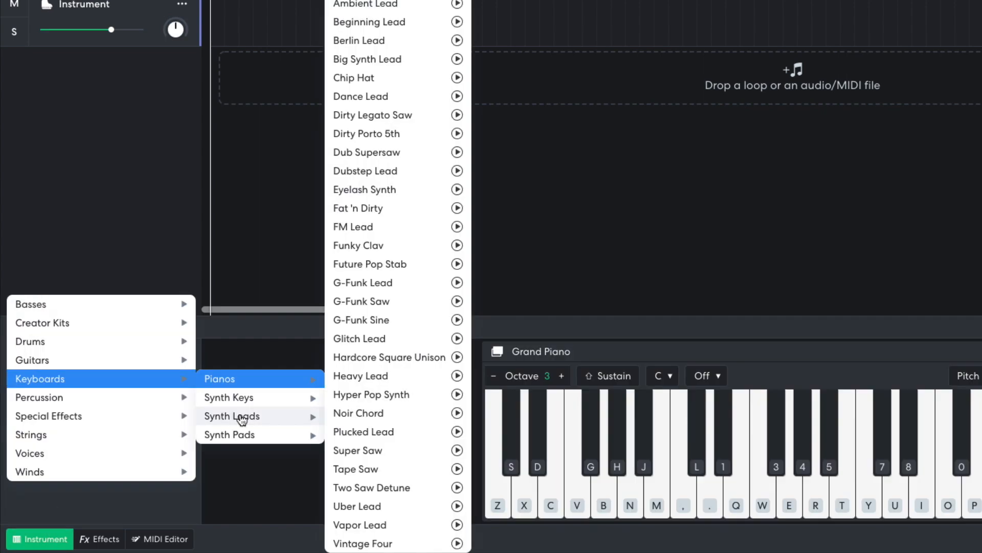
{"action": "left_click", "coordinate": [391, 302]}
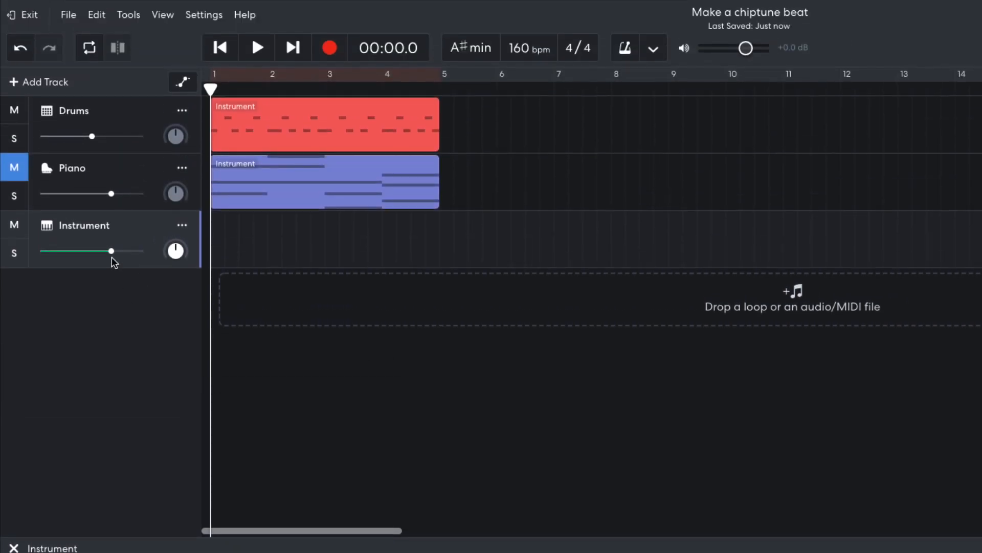
{"action": "left_click_drag", "start_coordinate": [111, 178], "coordinate": [84, 185]}
{"action": "left_click_drag", "start_coordinate": [84, 259], "coordinate": [83, 259]}
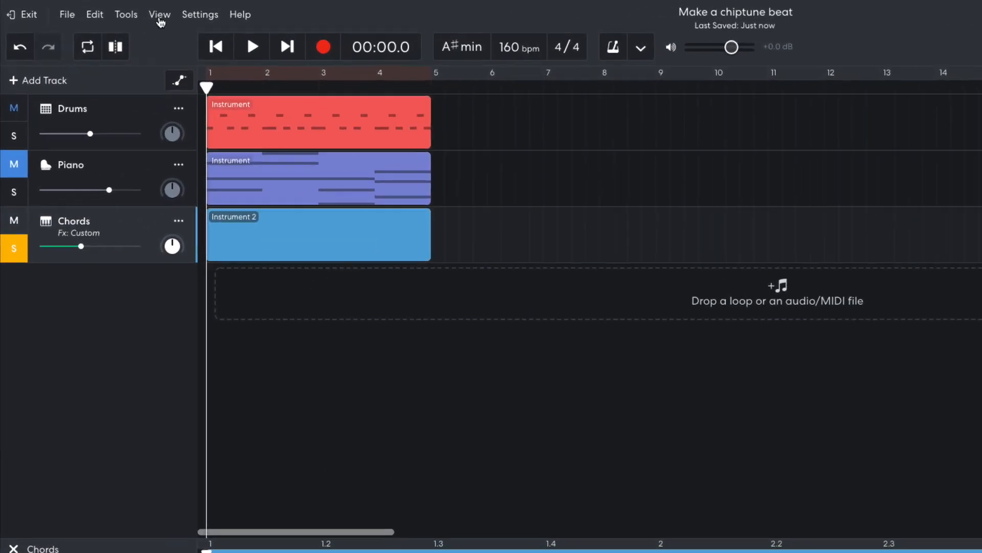
Set the grid size to 1/32, add consecutive A♯3, C♯4 and F4 notes at the start of bar 1, and play them
{"action": "left_click", "coordinate": [163, 16]}
{"action": "mouse_move", "coordinate": [251, 38]}
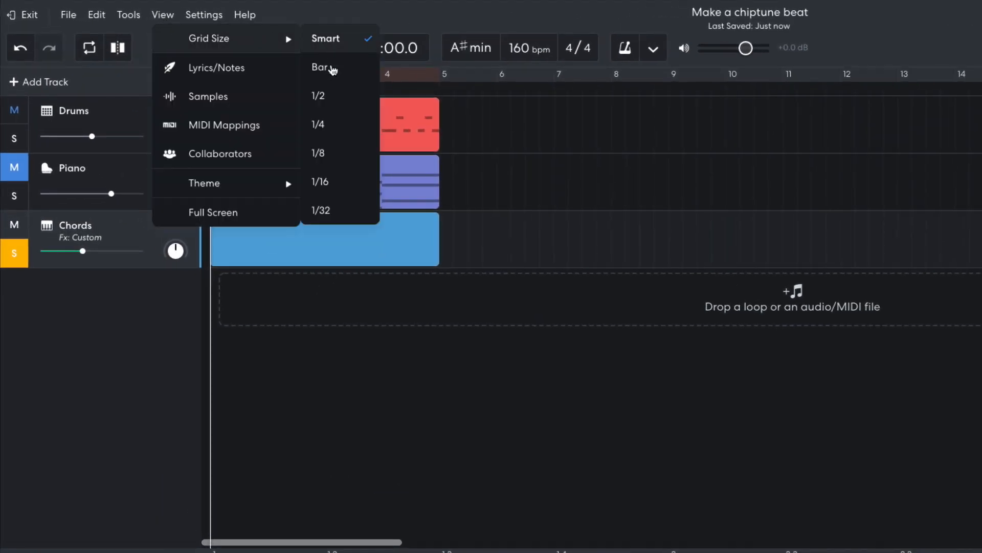
{"action": "left_click", "coordinate": [334, 210]}
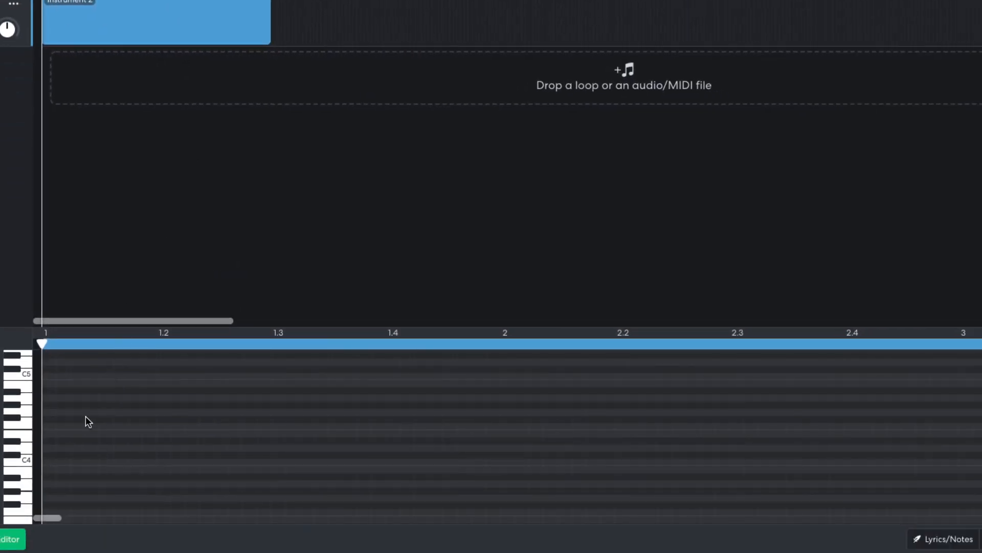
{"action": "left_click", "coordinate": [49, 477]}
{"action": "left_click", "coordinate": [63, 455]}
{"action": "left_click", "coordinate": [77, 427]}
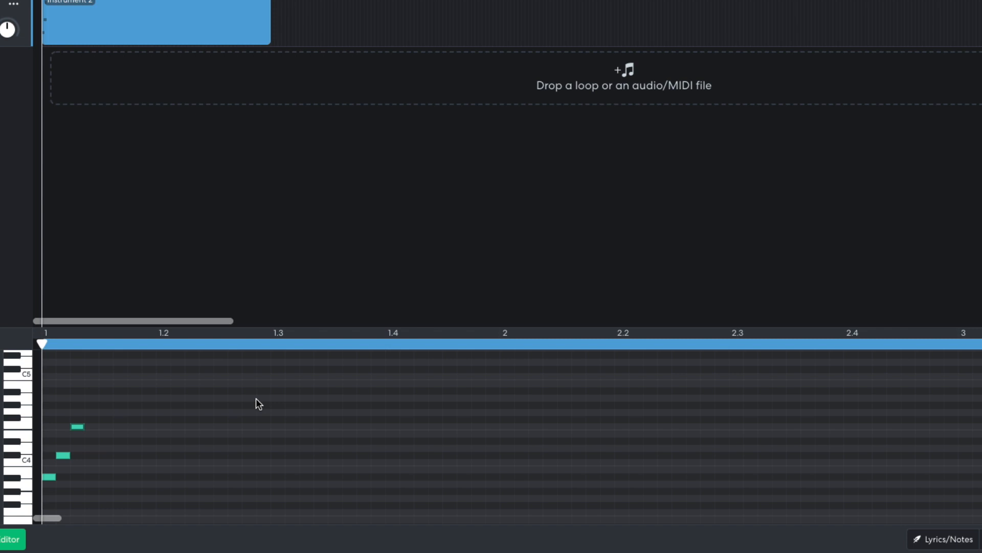
{"action": "key", "text": "space"}
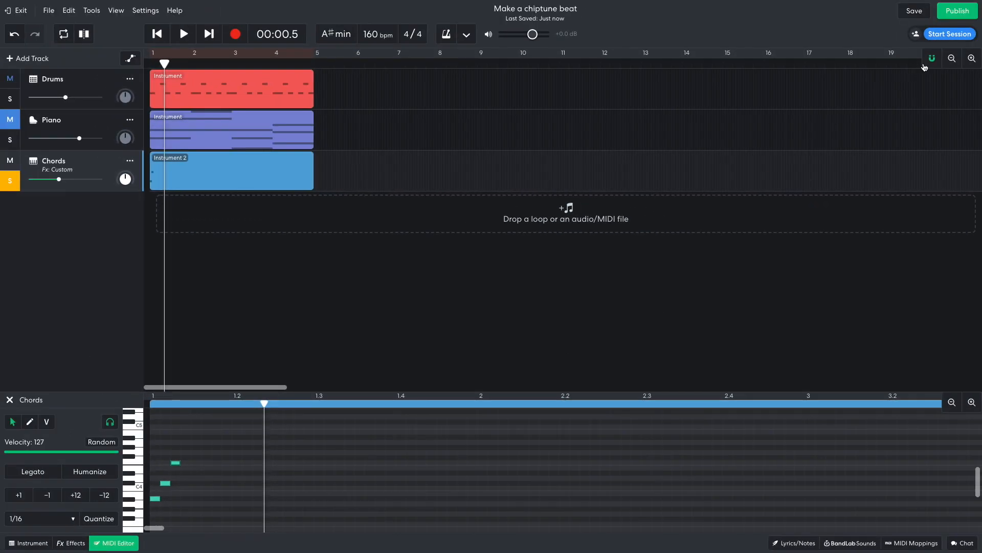
{"action": "left_click", "coordinate": [157, 34]}
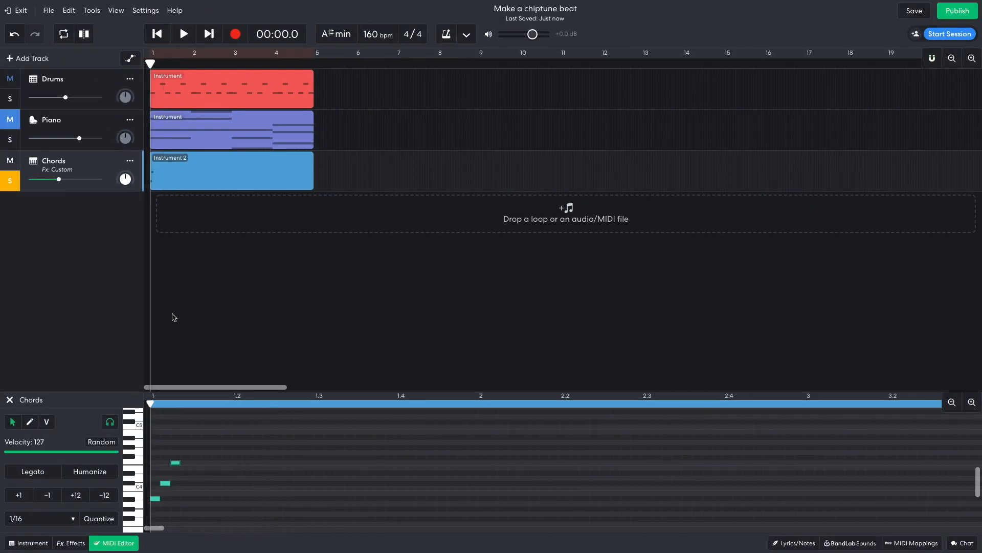
With grid snapping off, shorten the three Chords notes slightly and play them back
{"action": "left_click_drag", "start_coordinate": [140, 417], "coordinate": [89, 490]}
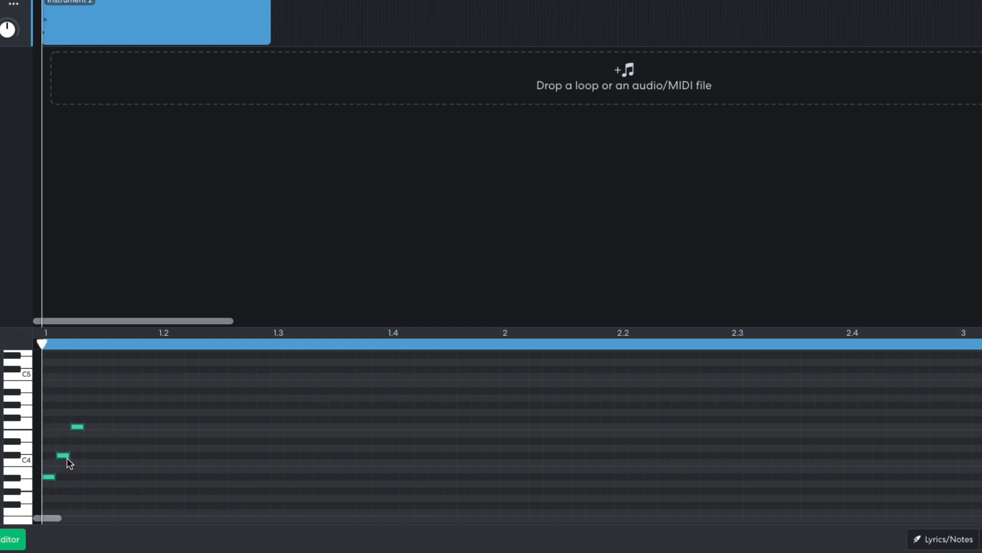
{"action": "left_click_drag", "start_coordinate": [68, 456], "coordinate": [65, 456]}
{"action": "key", "text": "space"}
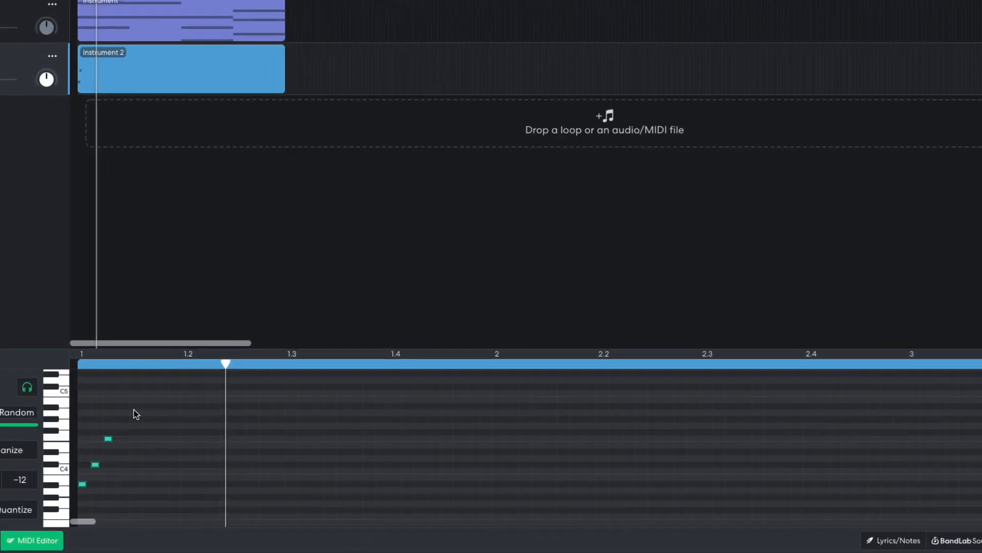
Duplicate the three-note arpeggio repeatedly to fill bar 1 of the Chords region
{"action": "left_click_drag", "start_coordinate": [196, 440], "coordinate": [153, 496]}
{"action": "key", "text": "ctrl+d"}
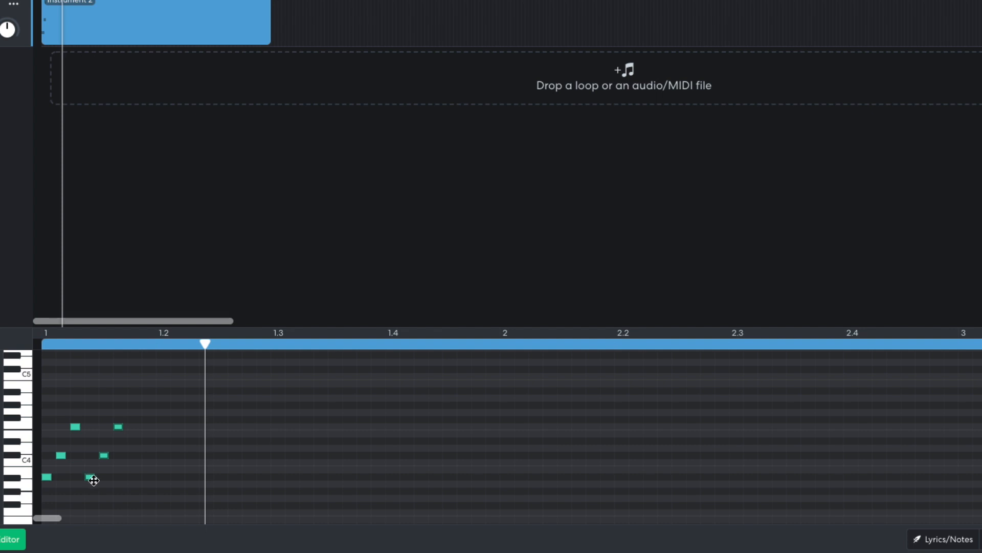
{"action": "key", "text": "ctrl+d"}
{"action": "key", "text": "ctrl+d"}
{"action": "key", "text": "ctrl+d"}
{"action": "key", "text": "ctrl+d"}
{"action": "key", "text": "ctrl+d"}
{"action": "key", "text": "ctrl+d"}
{"action": "key", "text": "ctrl+d"}
{"action": "key", "text": "ctrl+d"}
{"action": "key", "text": "ctrl+d"}
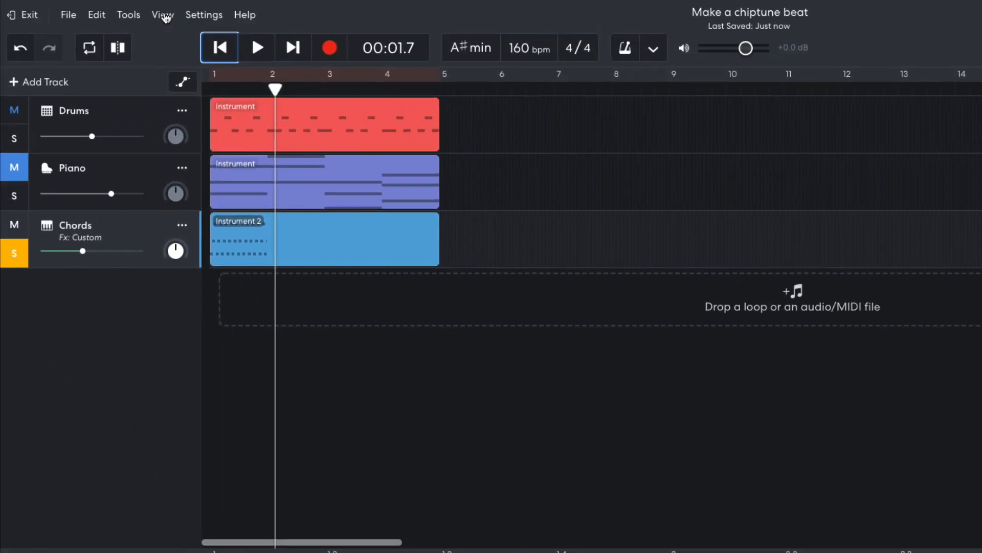
Set the grid size to Smart and extend the arpeggio through bars 2 to 4, shifting its notes to follow the piano chords
{"action": "left_click", "coordinate": [163, 15]}
{"action": "mouse_move", "coordinate": [269, 40]}
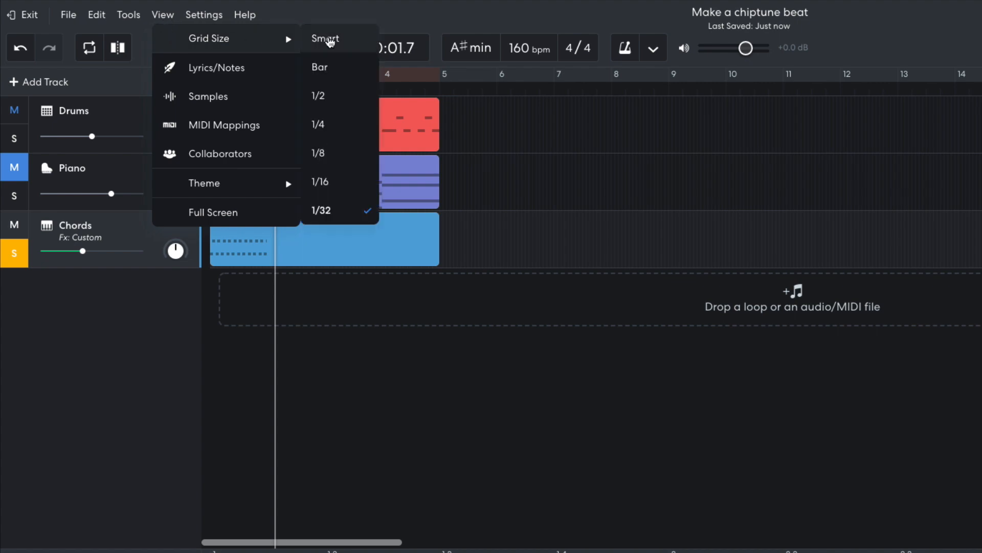
{"action": "left_click", "coordinate": [330, 40]}
{"action": "key", "text": "Return"}
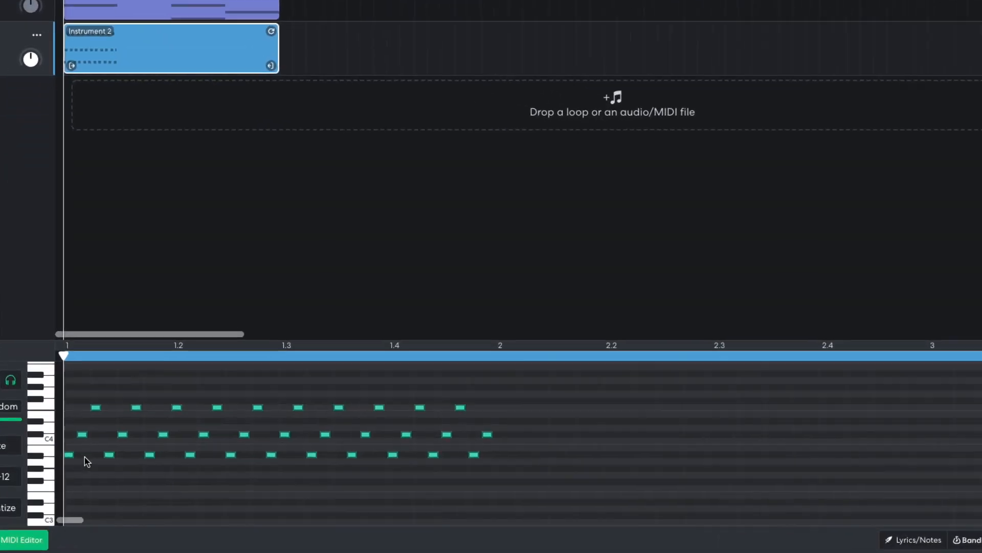
{"action": "left_click_drag", "start_coordinate": [251, 448], "coordinate": [505, 455]}
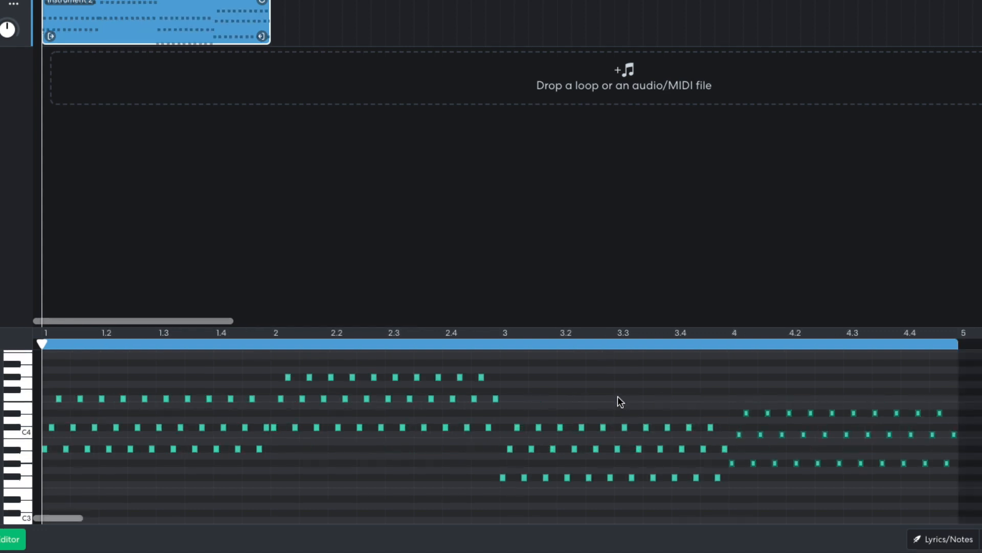
{"action": "key", "text": "space"}
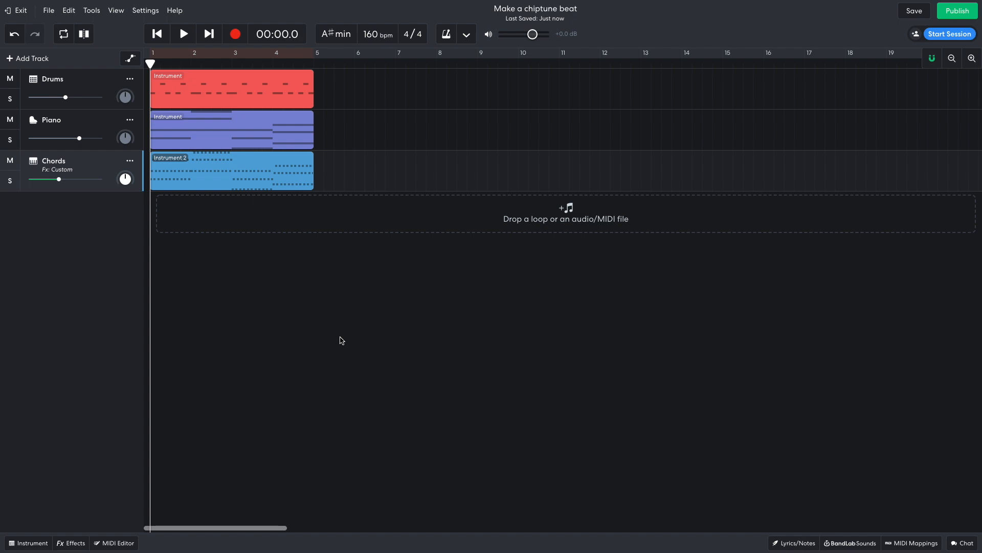
Delete the Piano track
{"action": "right_click", "coordinate": [94, 126]}
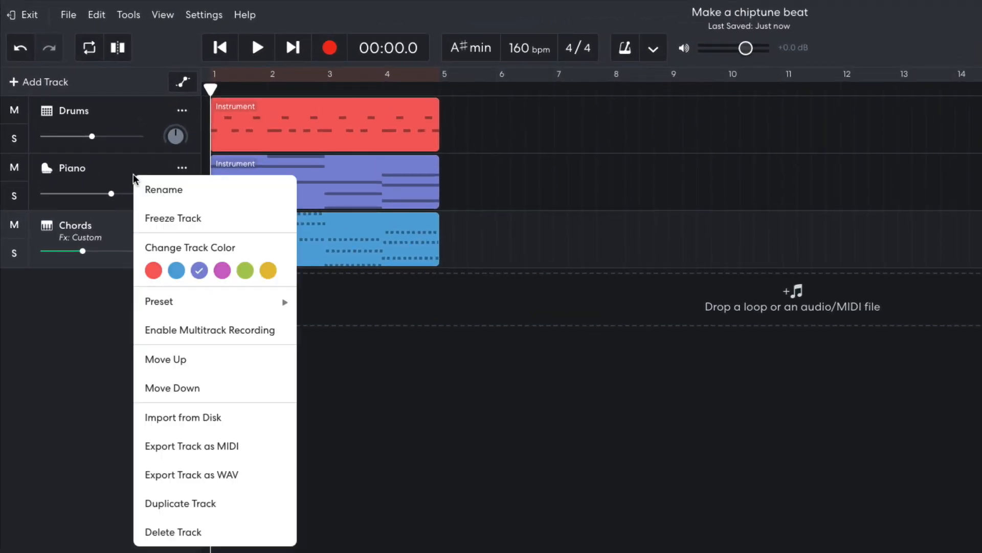
{"action": "left_click", "coordinate": [183, 532]}
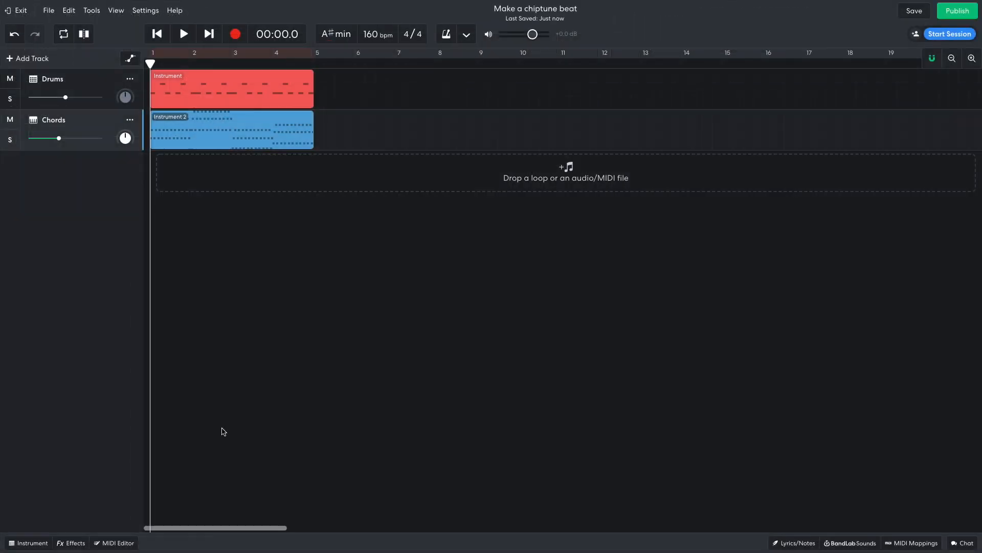
Add an EQ3-M effect to the Chords track, turn down one of its bands, and play back the result
{"action": "left_click", "coordinate": [102, 540]}
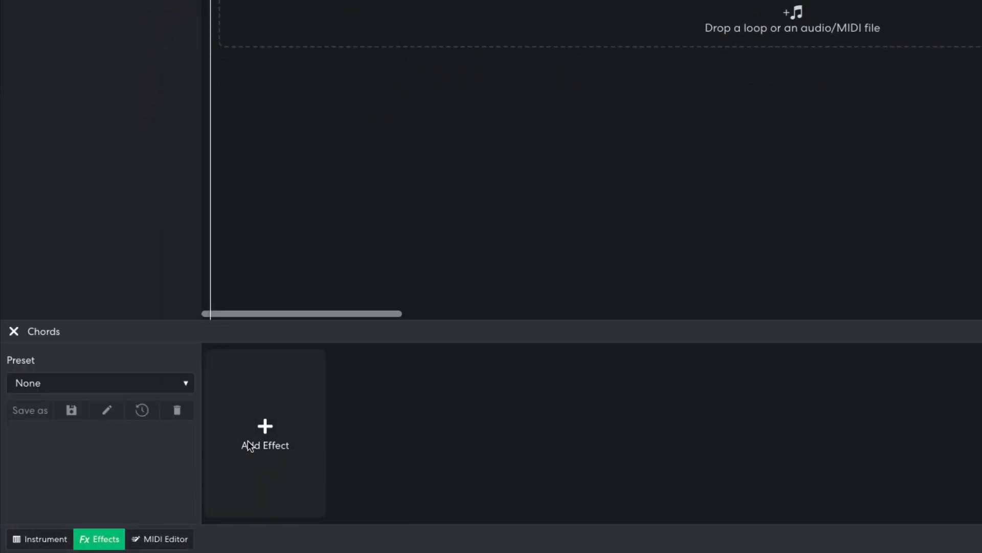
{"action": "left_click", "coordinate": [250, 446]}
{"action": "left_click", "coordinate": [93, 190]}
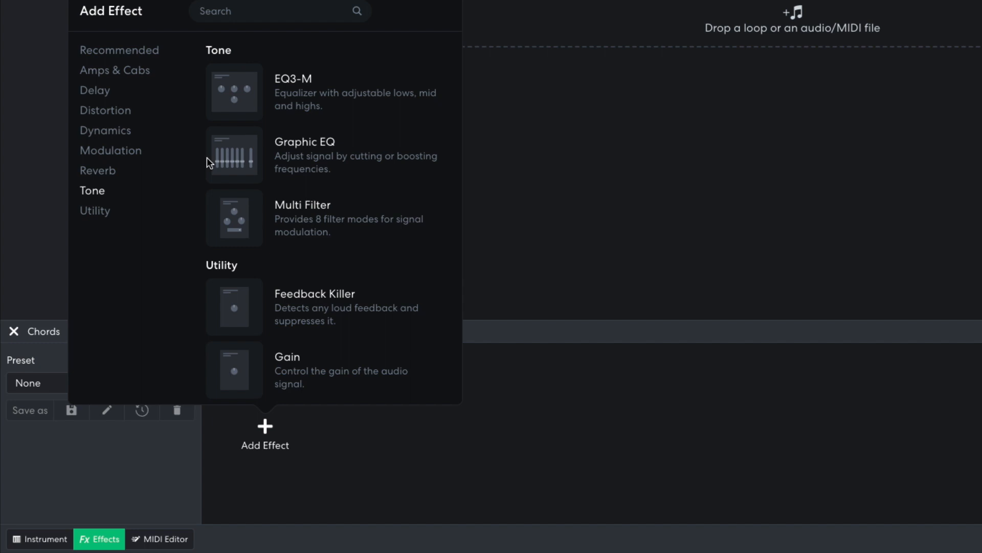
{"action": "left_click", "coordinate": [257, 106]}
{"action": "left_click_drag", "start_coordinate": [385, 414], "coordinate": [371, 478]}
{"action": "key", "text": "space"}
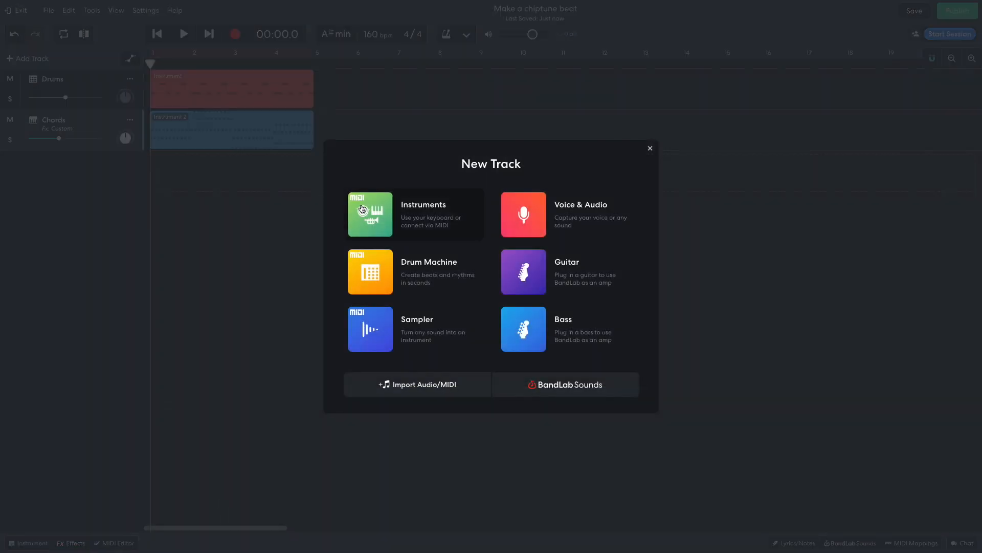
Create a bass track with the G-Funk Sine sound at about -5 dB and play back its four-bar bass line
{"action": "left_click", "coordinate": [362, 208]}
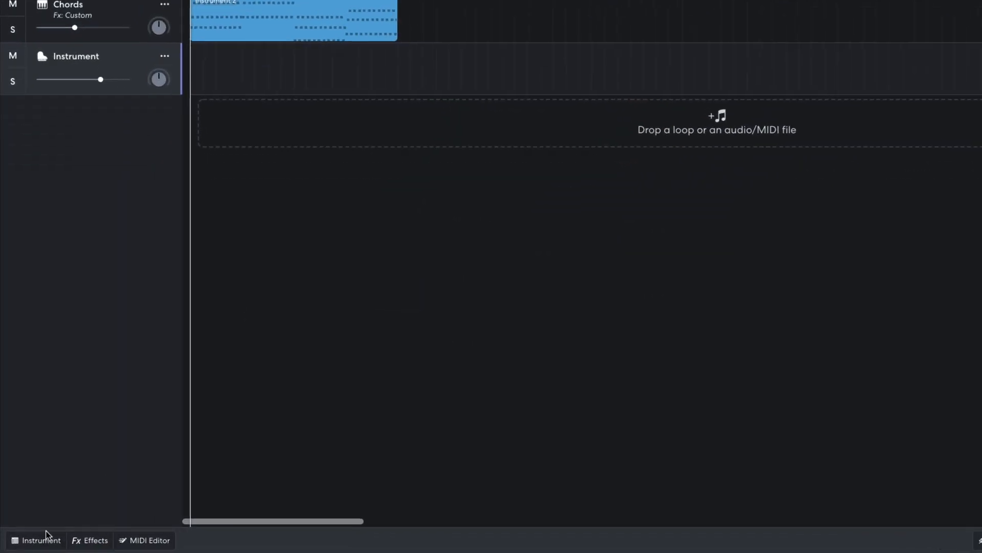
{"action": "left_click", "coordinate": [28, 542]}
{"action": "left_click", "coordinate": [91, 375]}
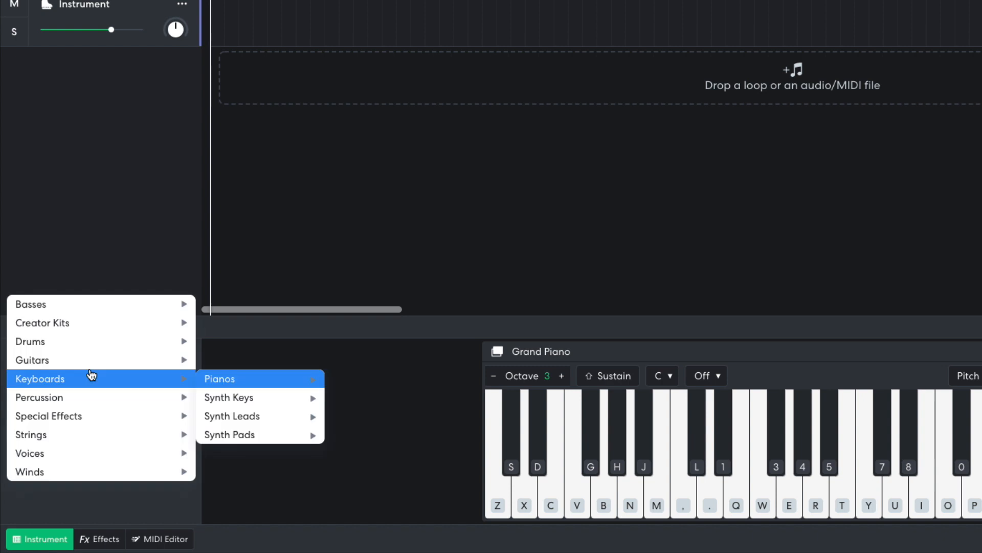
{"action": "mouse_move", "coordinate": [259, 418]}
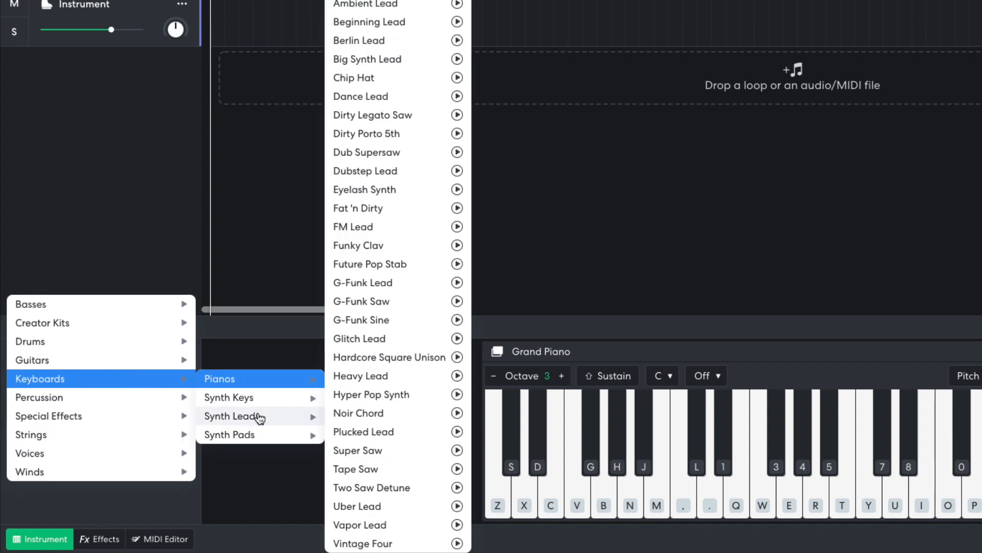
{"action": "left_click", "coordinate": [393, 320]}
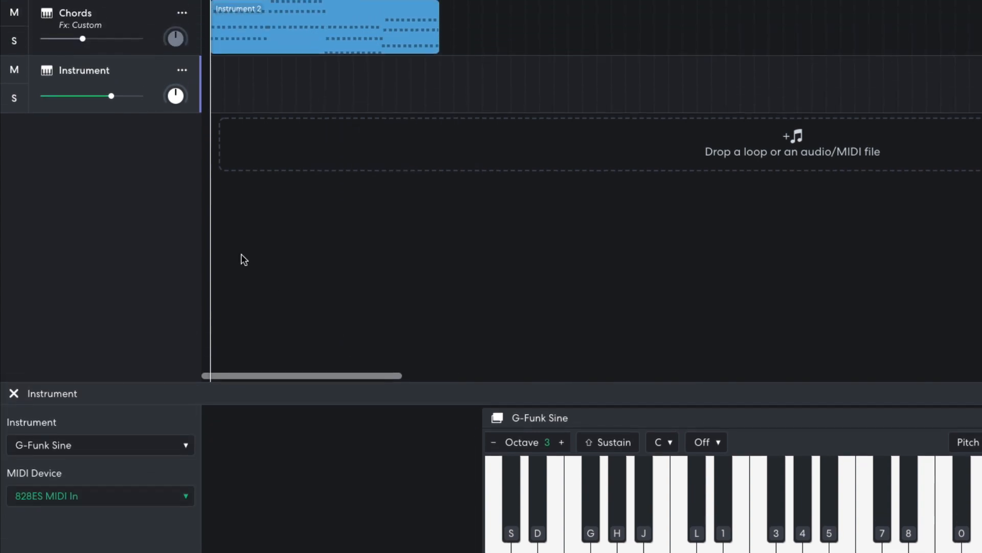
{"action": "left_click_drag", "start_coordinate": [111, 96], "coordinate": [93, 96]}
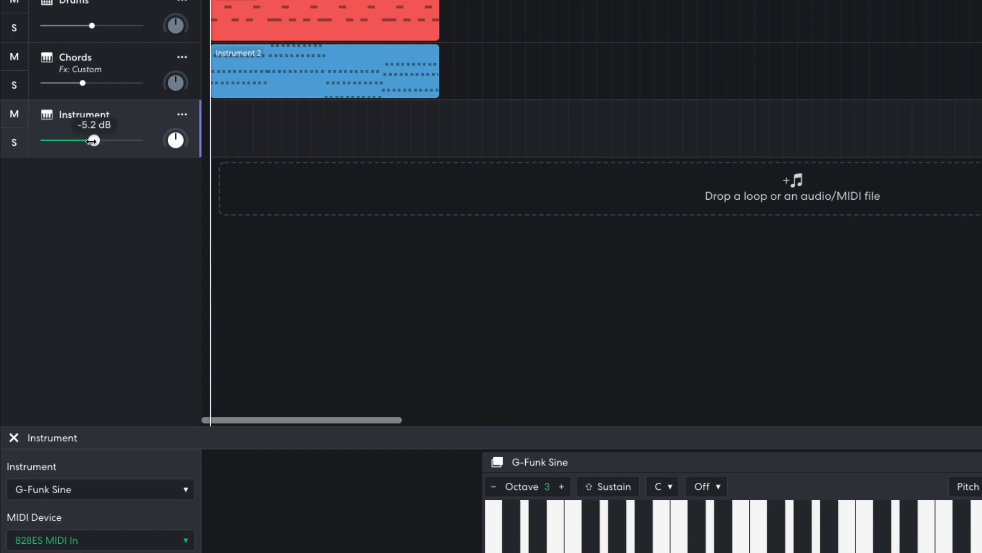
{"action": "left_click_drag", "start_coordinate": [93, 141], "coordinate": [87, 144]}
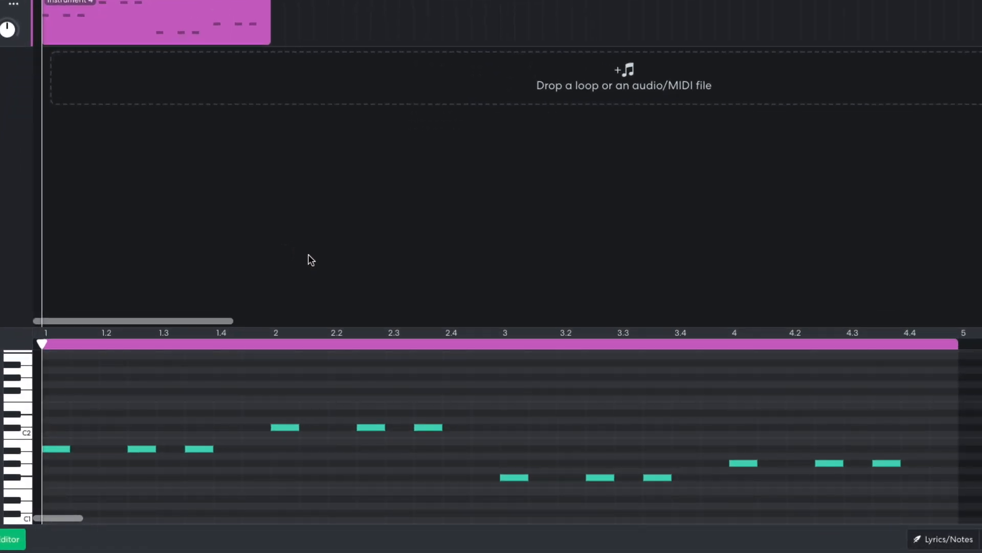
{"action": "key", "text": "space"}
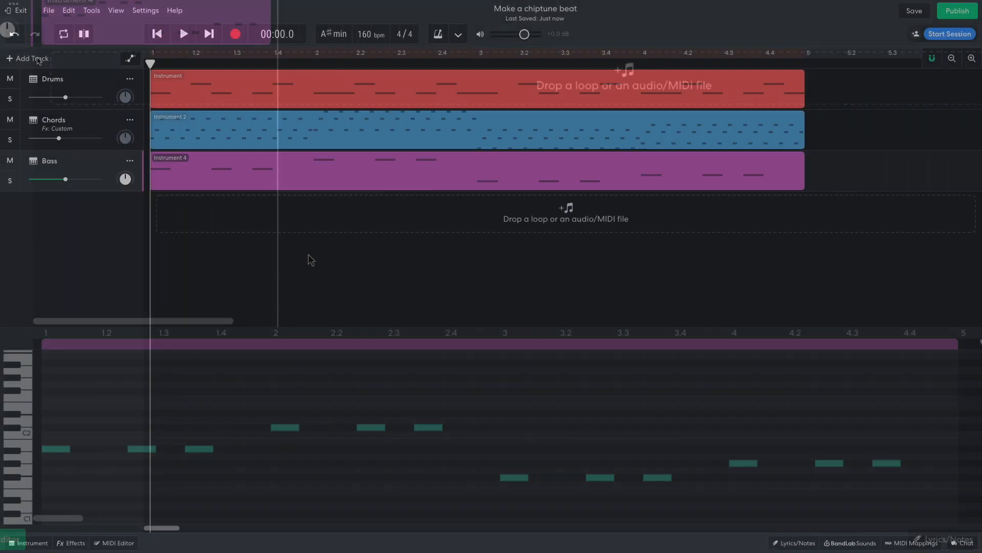
Create a lead track with the G-Funk Saw sound, lower its volume, and play back its four-bar melody
{"action": "left_click", "coordinate": [38, 59]}
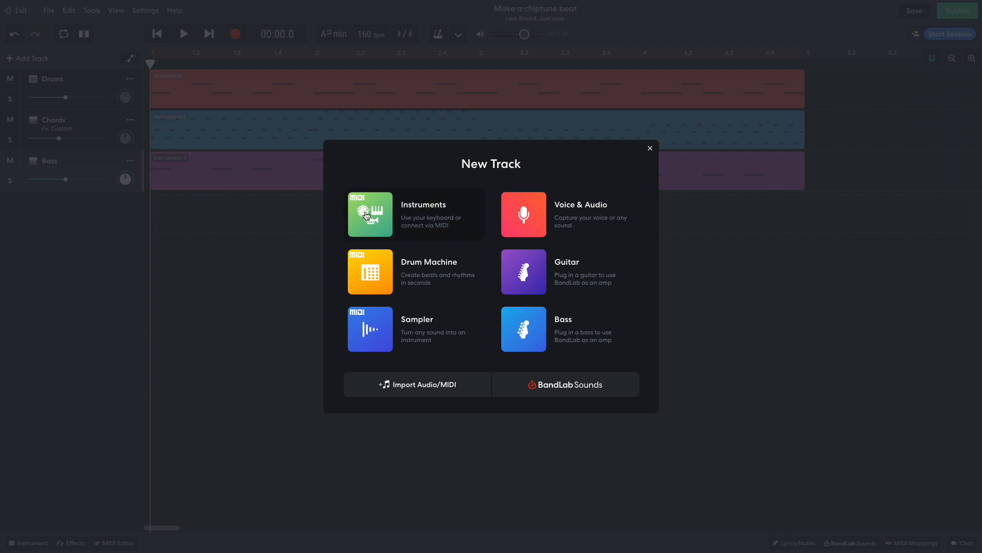
{"action": "left_click", "coordinate": [367, 215]}
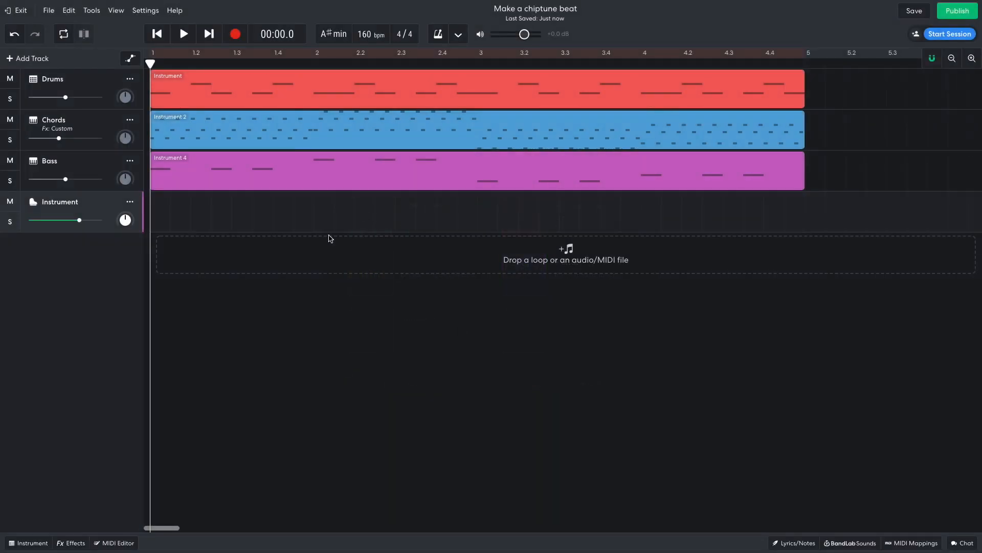
{"action": "left_click", "coordinate": [30, 542]}
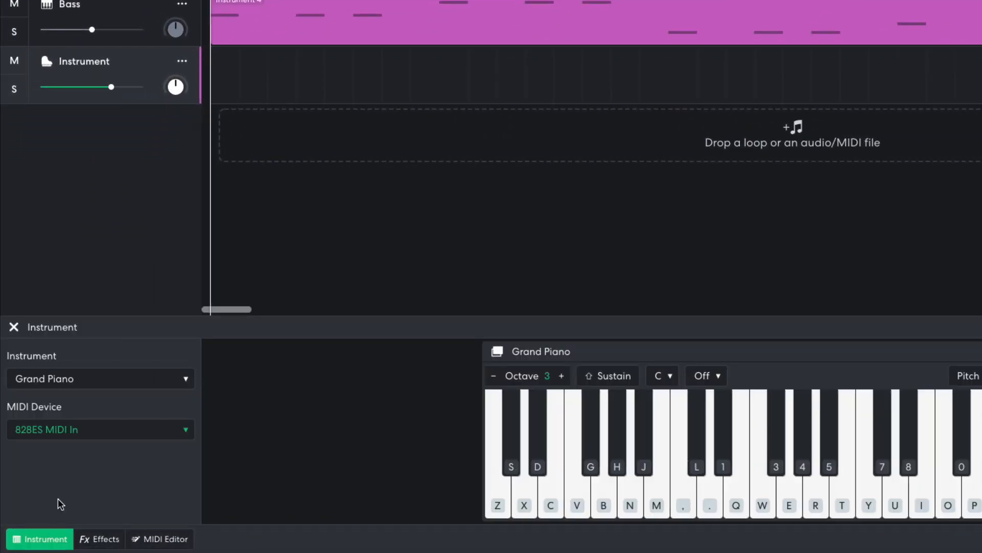
{"action": "left_click", "coordinate": [94, 380]}
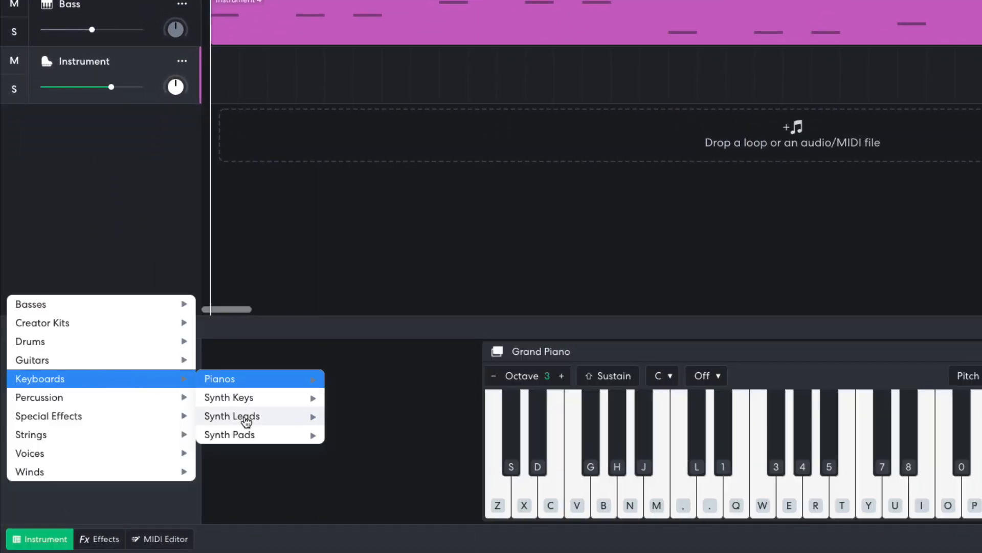
{"action": "mouse_move", "coordinate": [246, 421]}
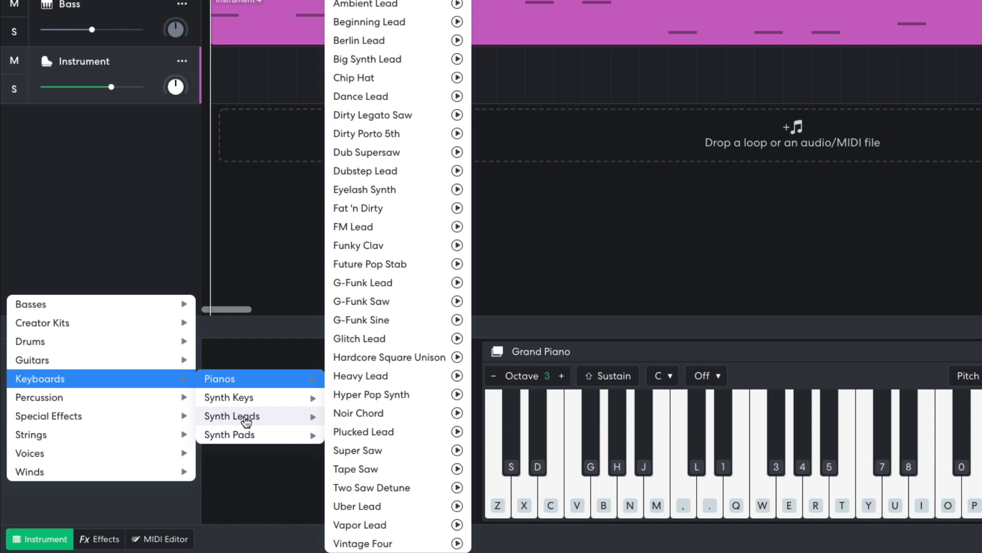
{"action": "left_click", "coordinate": [393, 303]}
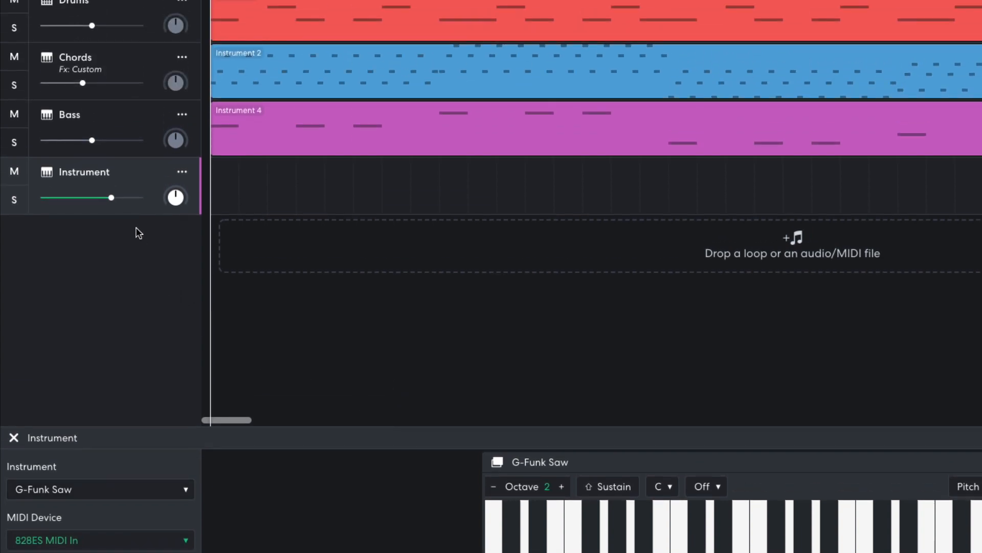
{"action": "left_click_drag", "start_coordinate": [111, 197], "coordinate": [86, 198]}
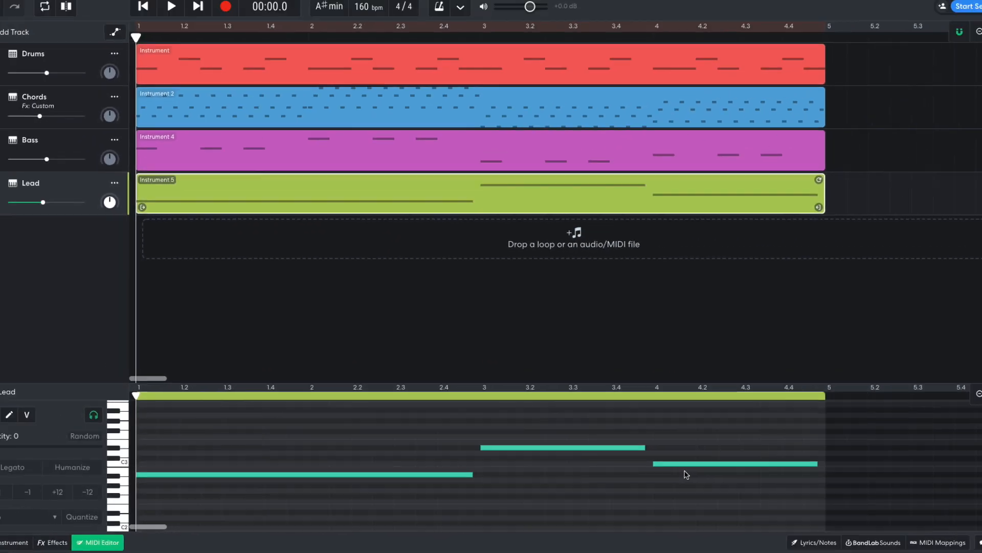
{"action": "key", "text": "space"}
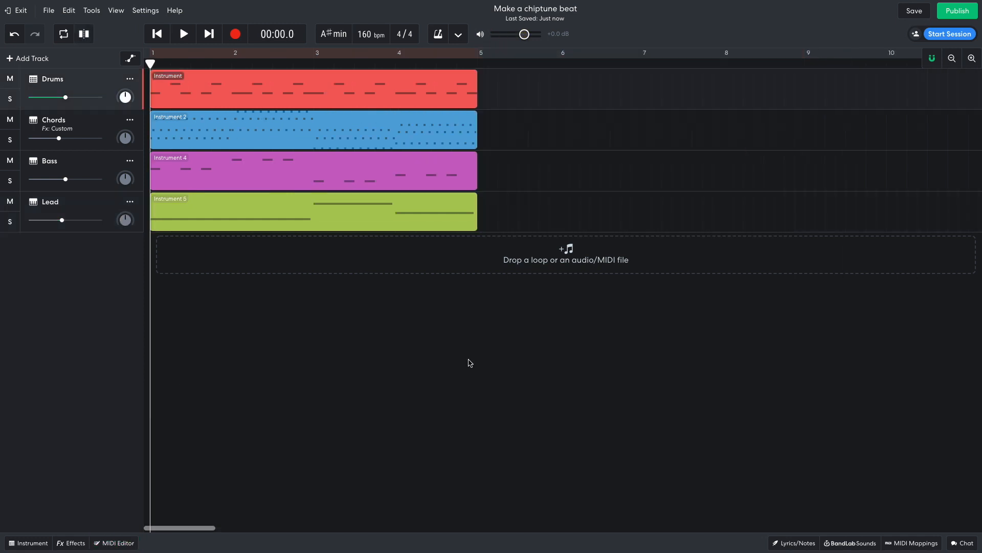
Duplicate all four tracks' regions into bars 5 to 8 with a varied lead melody and play back the arrangement
{"action": "left_click_drag", "start_coordinate": [469, 363], "coordinate": [583, 91]}
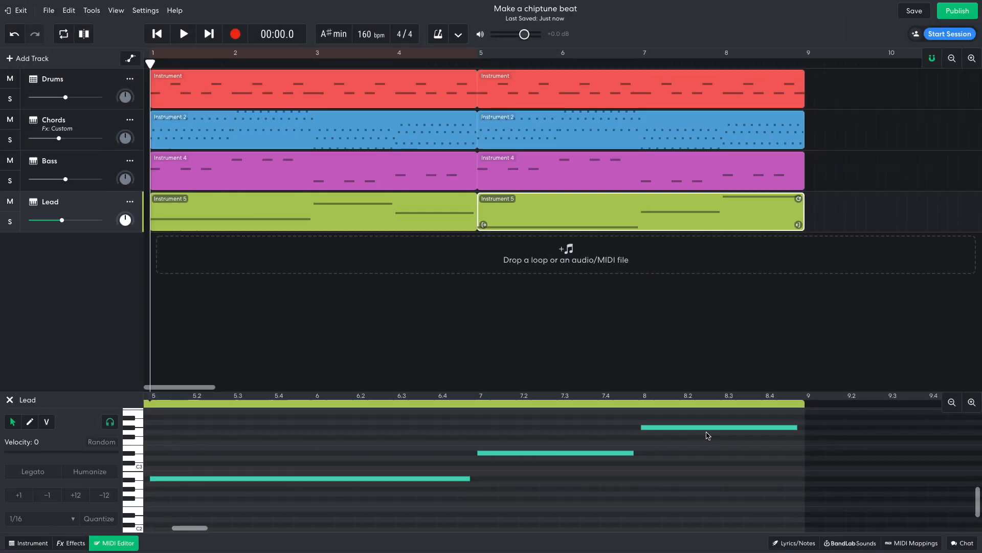
{"action": "key", "text": "space"}
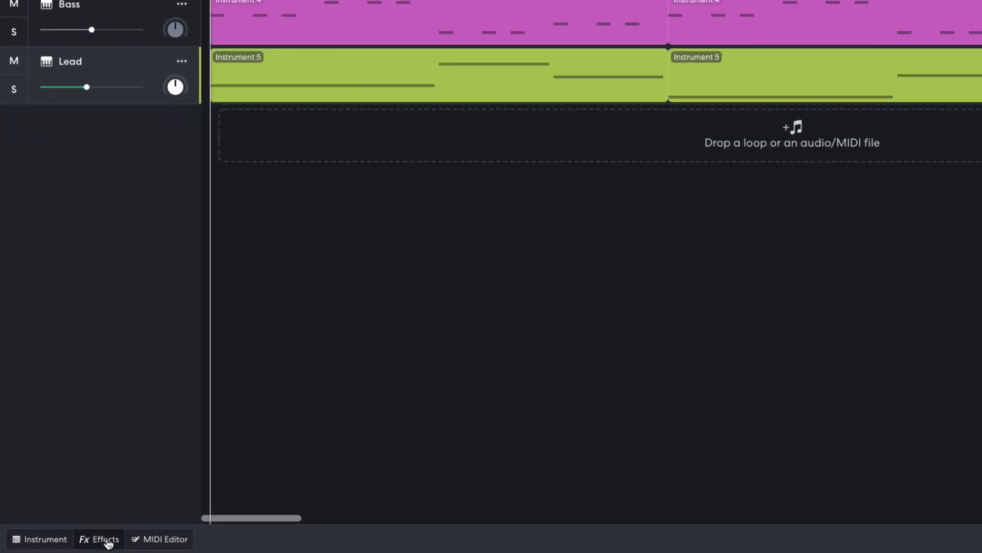
Add a Multi Filter effect to the Lead track and set its filter type to Notch
{"action": "left_click", "coordinate": [71, 543]}
{"action": "left_click", "coordinate": [259, 444]}
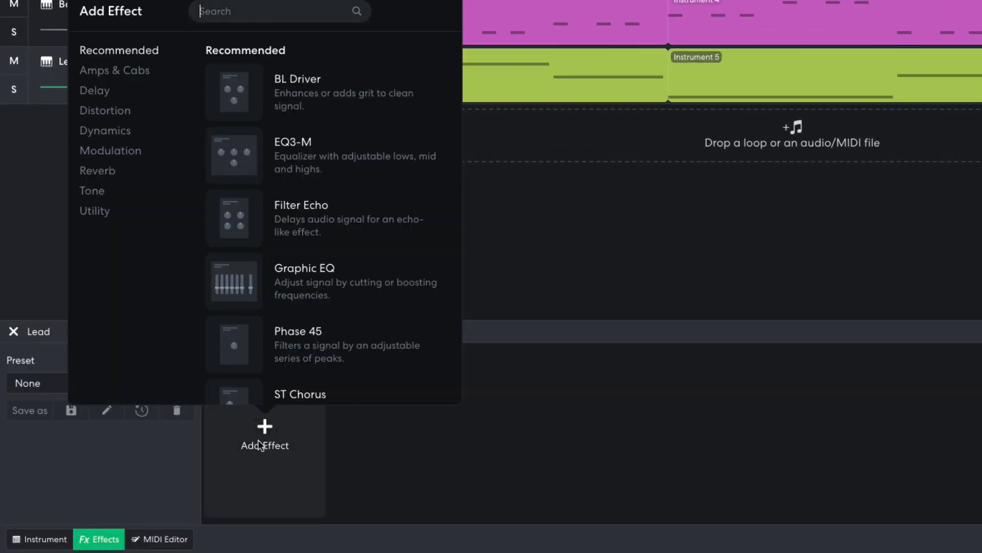
{"action": "left_click", "coordinate": [98, 196]}
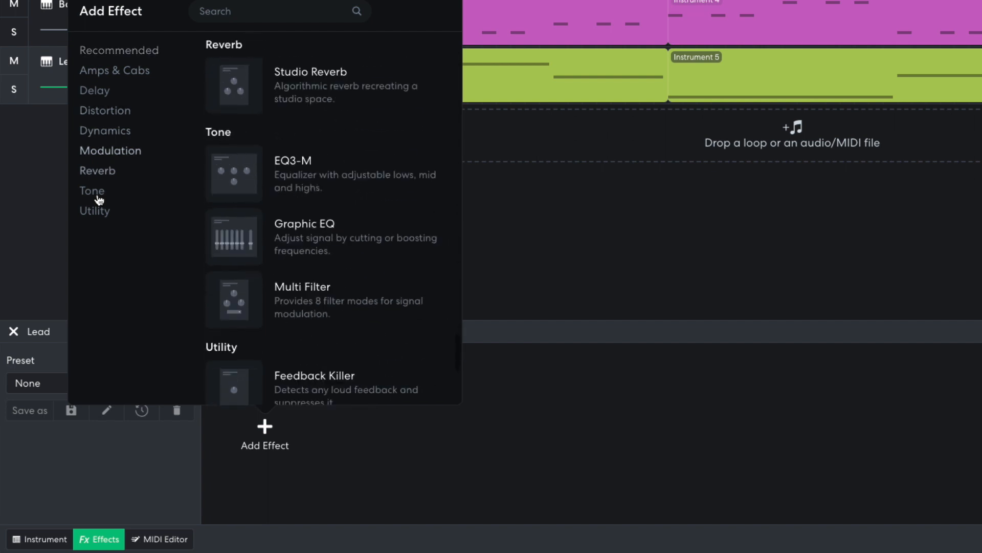
{"action": "left_click", "coordinate": [251, 219]}
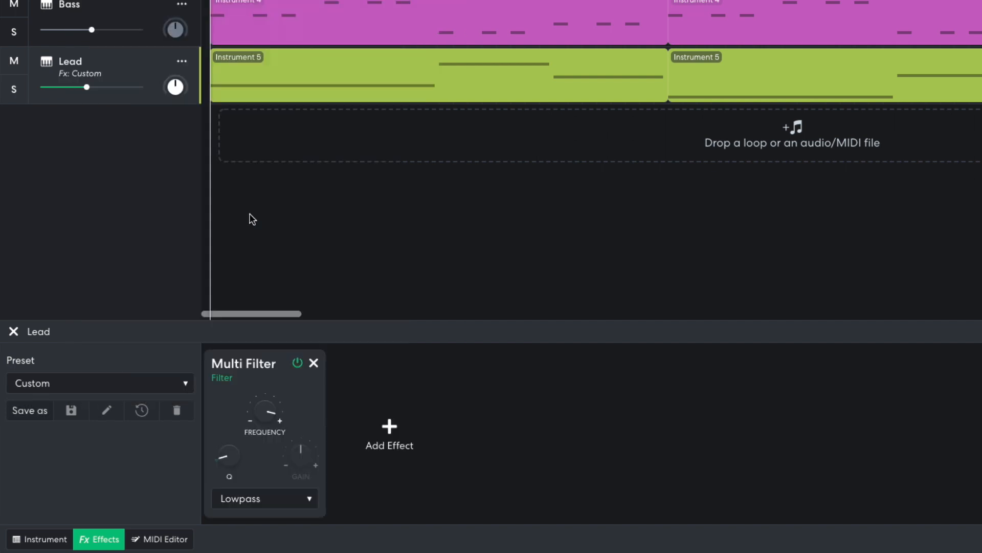
{"action": "left_click", "coordinate": [286, 503]}
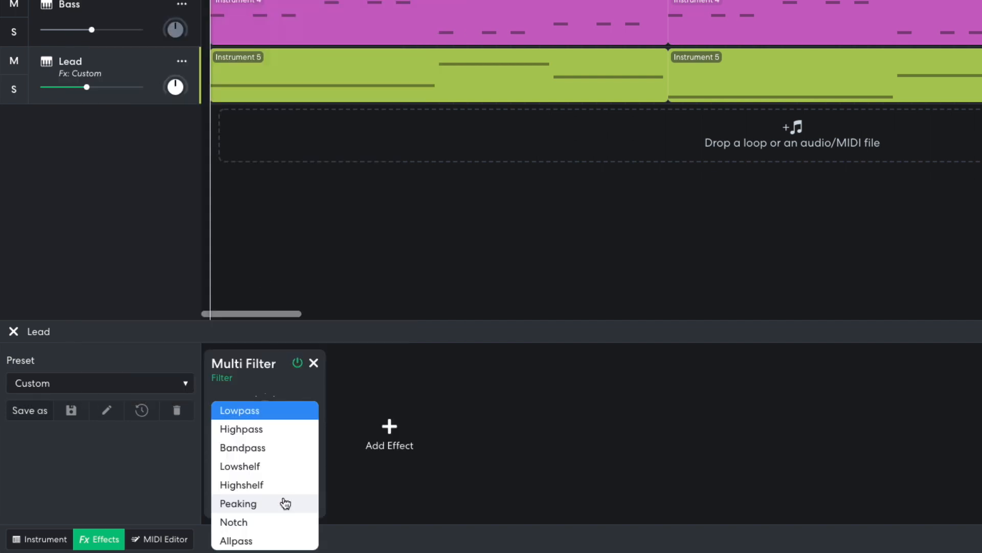
{"action": "left_click", "coordinate": [257, 522]}
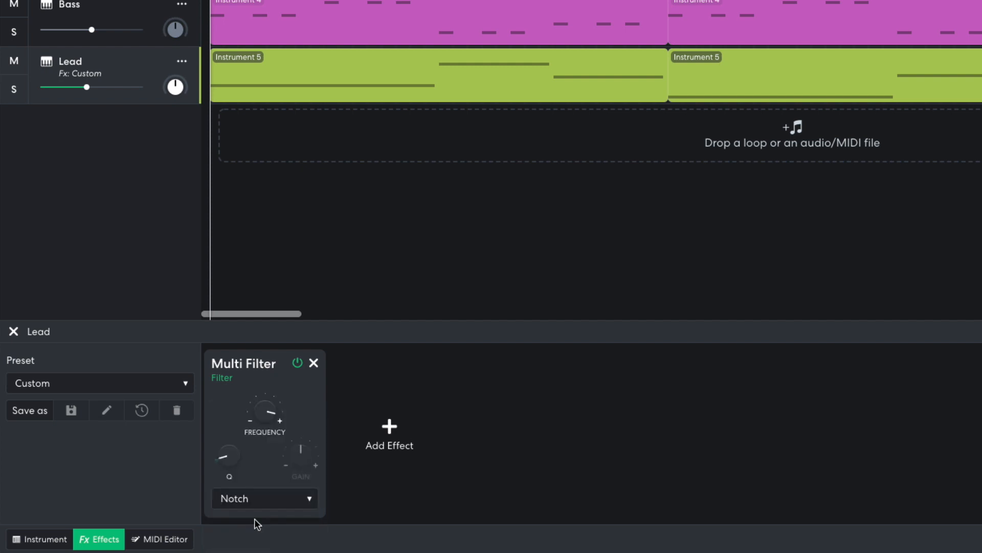
{"action": "mouse_move", "coordinate": [229, 462]}
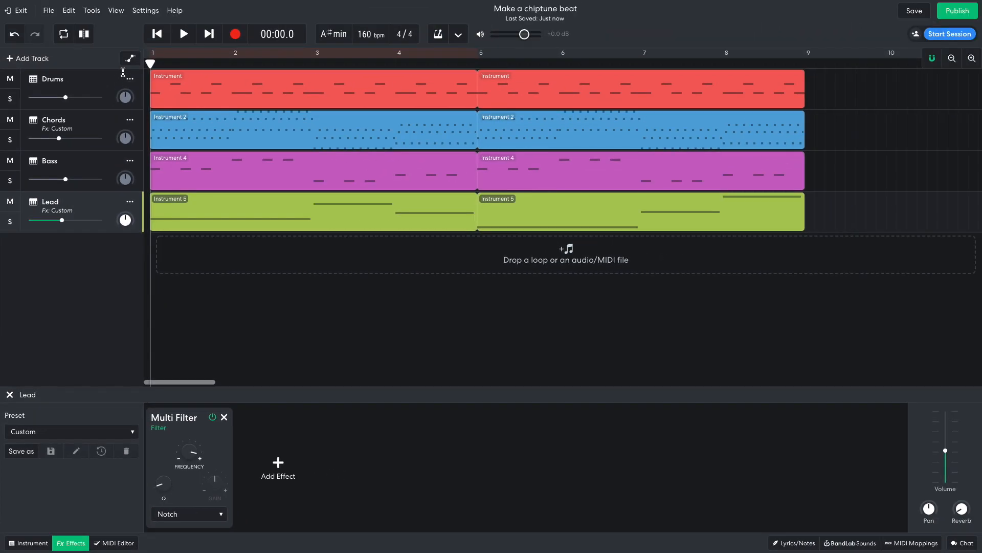
Automate the Lead track's Multi Filter - Frequency with a downward move starting in bar 1, and play back the full arrangement from the start
{"action": "left_click", "coordinate": [131, 59]}
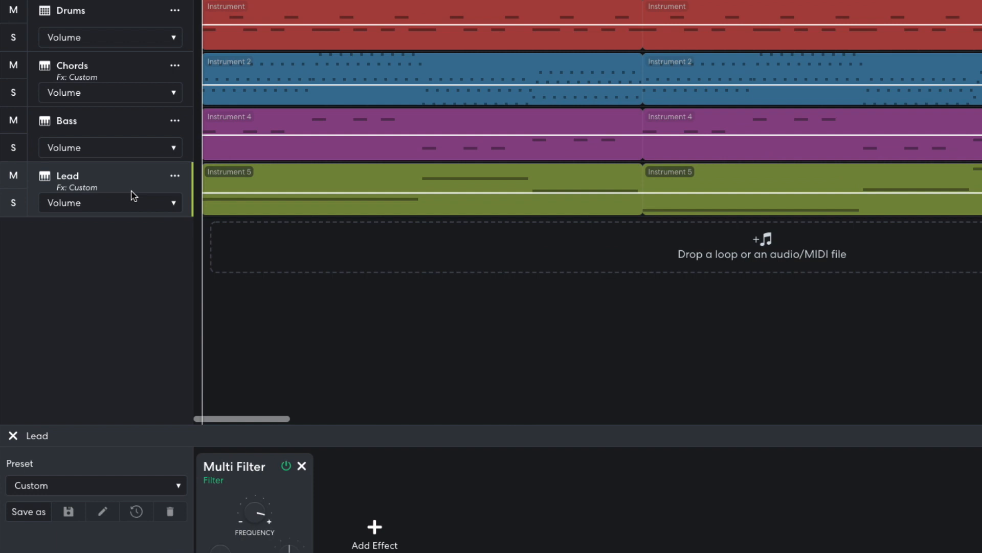
{"action": "left_click", "coordinate": [97, 224]}
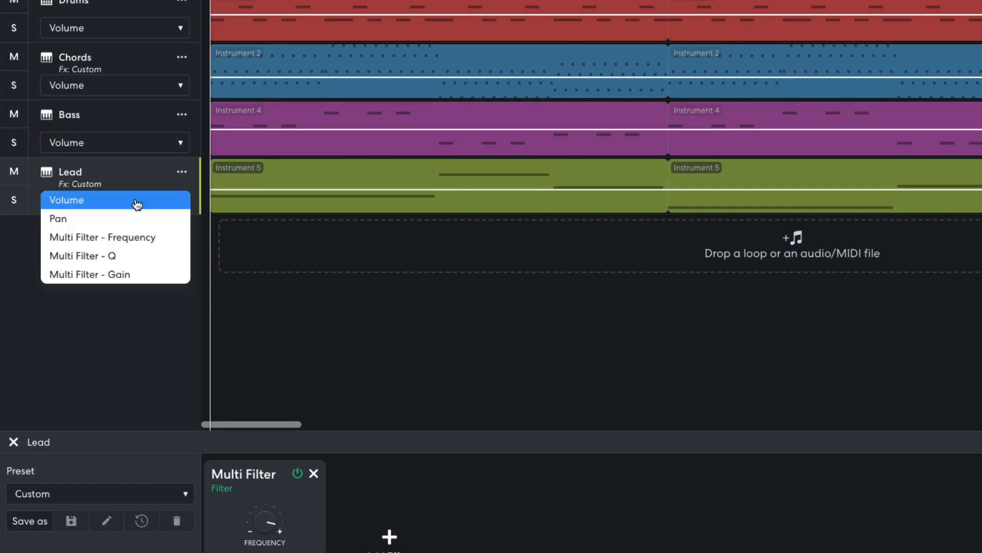
{"action": "left_click", "coordinate": [141, 237]}
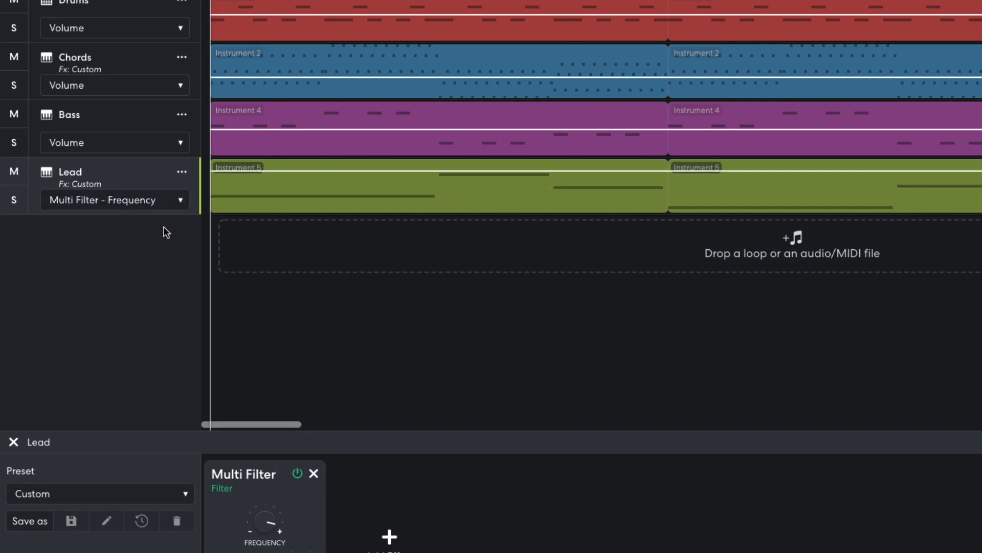
{"action": "left_click_drag", "start_coordinate": [220, 167], "coordinate": [265, 199]}
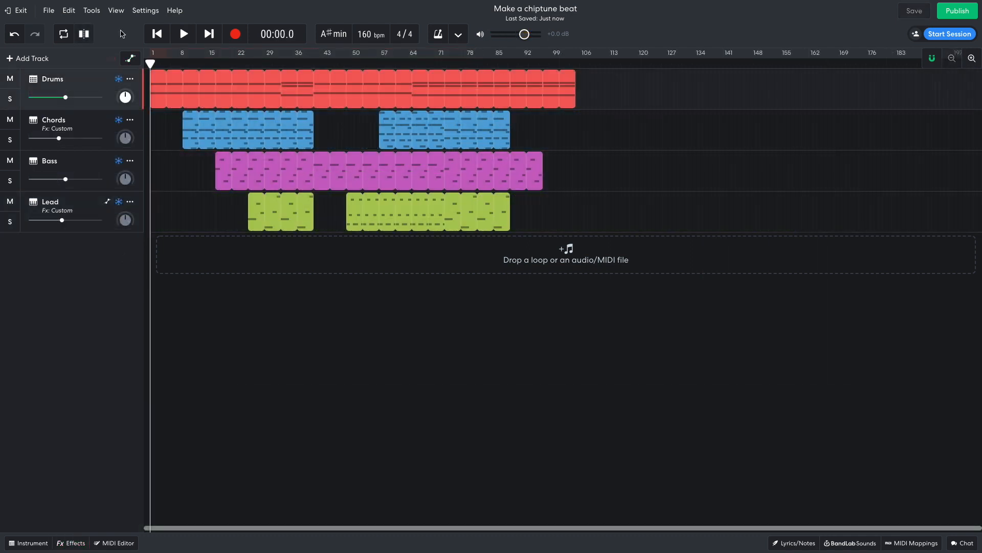
{"action": "key", "text": "space"}
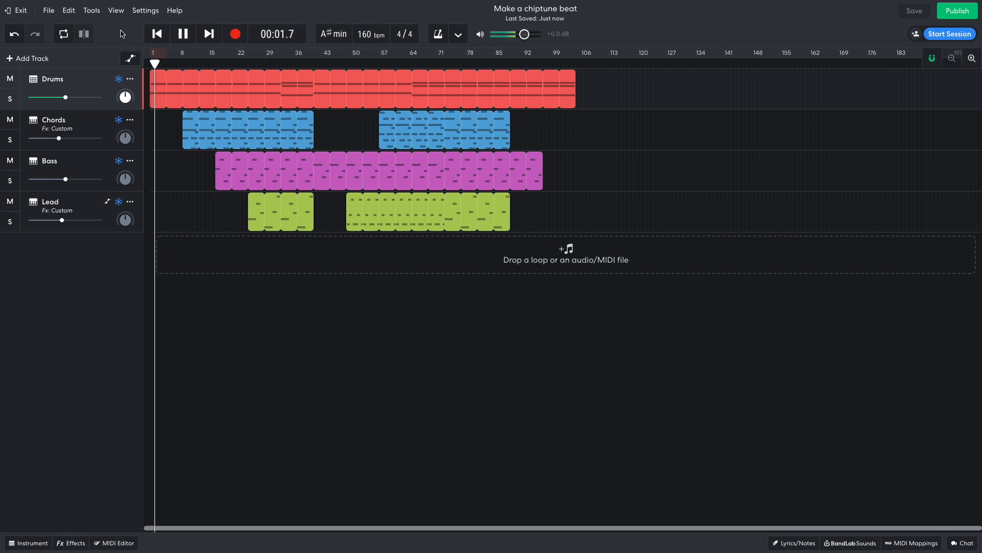